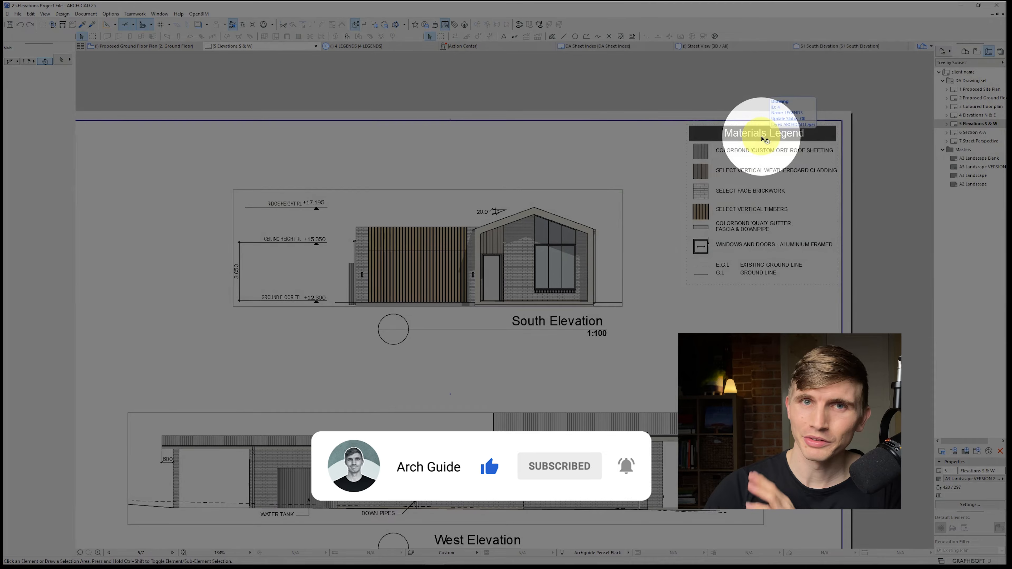
{"action": "left_click", "coordinate": [763, 136]}
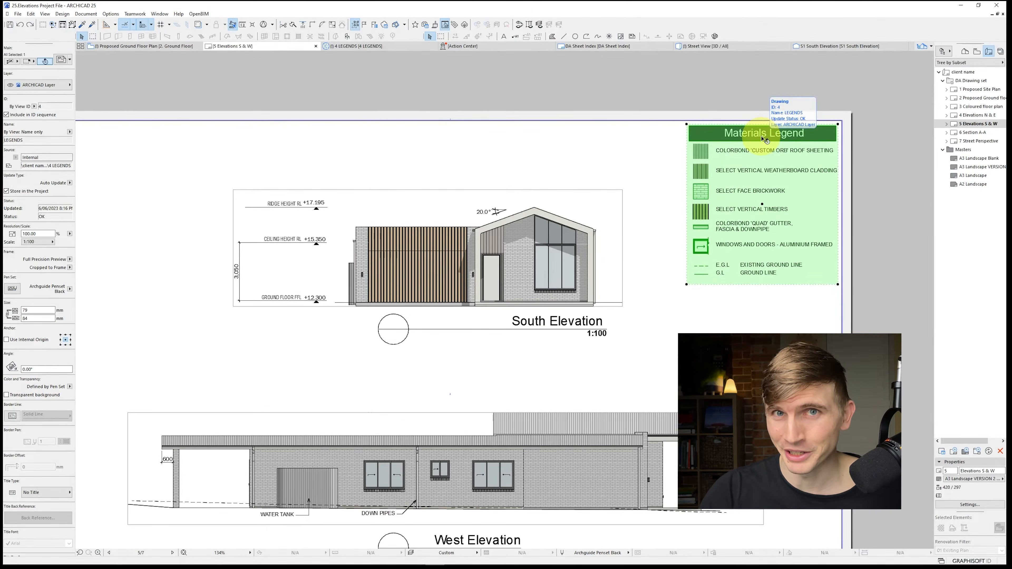
{"action": "left_click", "coordinate": [652, 251]}
{"action": "scroll", "coordinate": [652, 251], "scroll_direction": "down", "scroll_amount": 1}
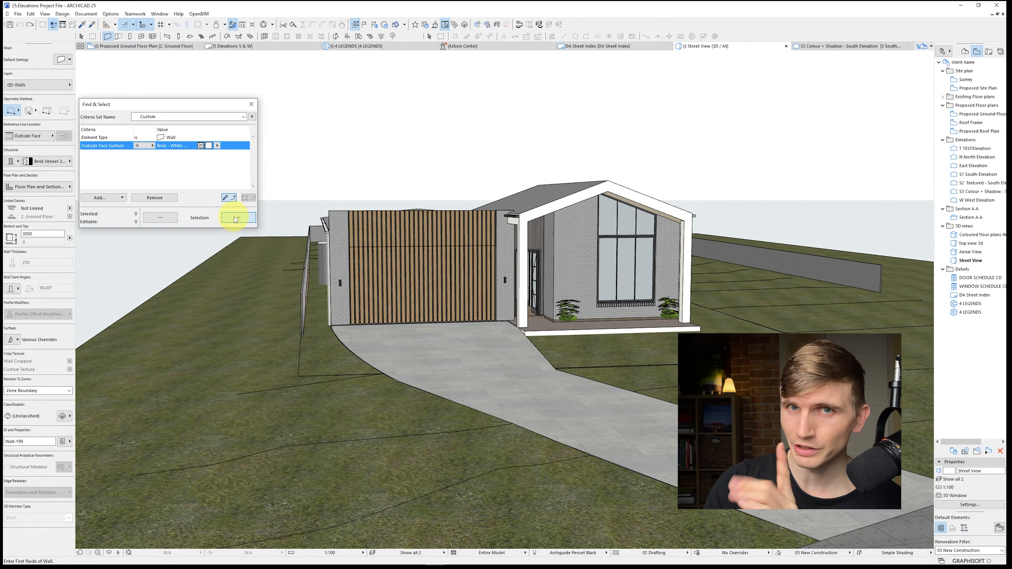
Select all walls with the white natural brick outside face and override their surfaces with AB-Bricks-EverydayLifeLeisure
{"action": "left_click", "coordinate": [237, 217]}
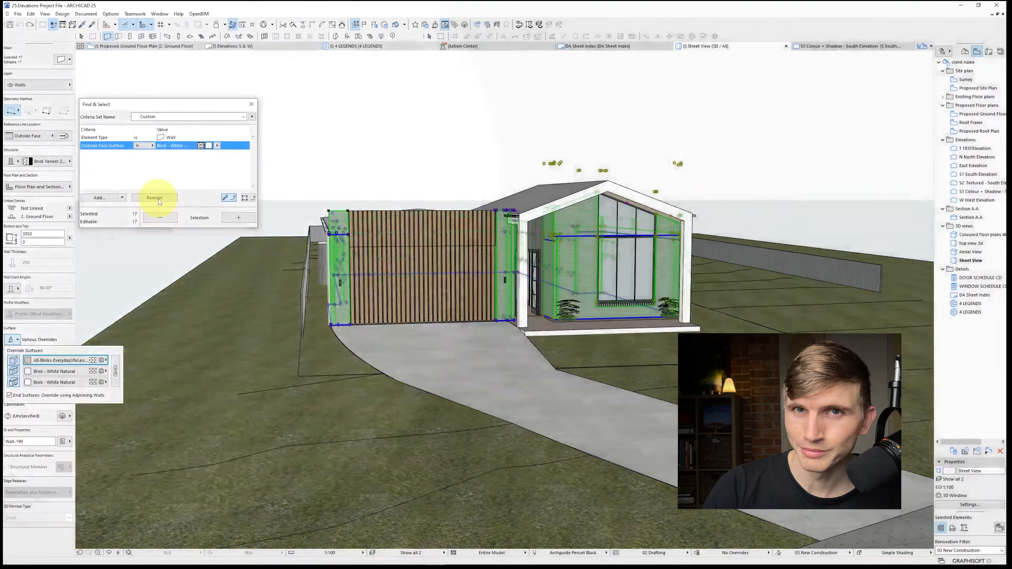
{"action": "key", "text": "Escape"}
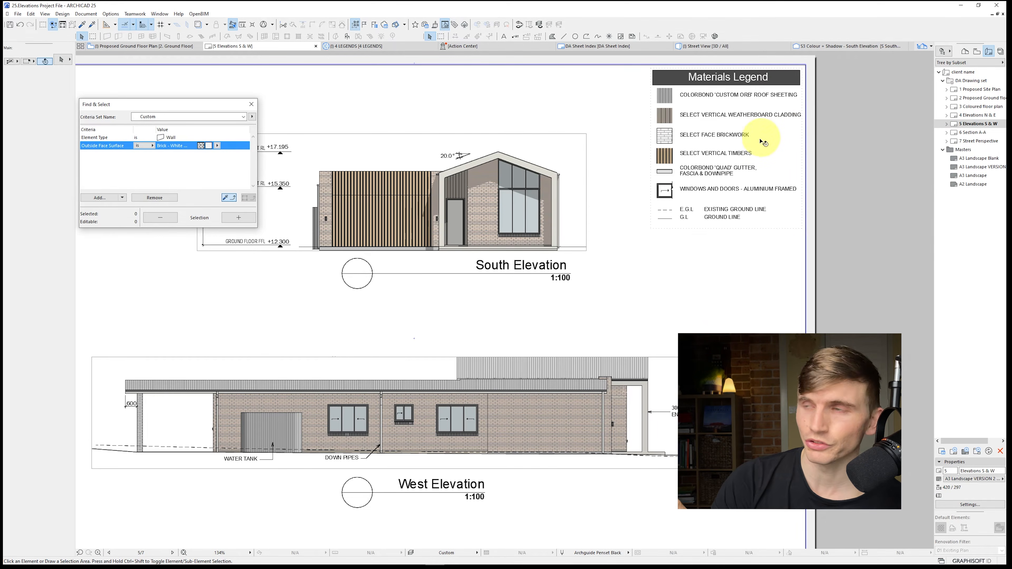
Open the source view of the Materials Legend drawing and set the face brickwork swatch's fill to AB-Bricks-EverydayLifeLeisure
{"action": "left_click", "coordinate": [726, 142]}
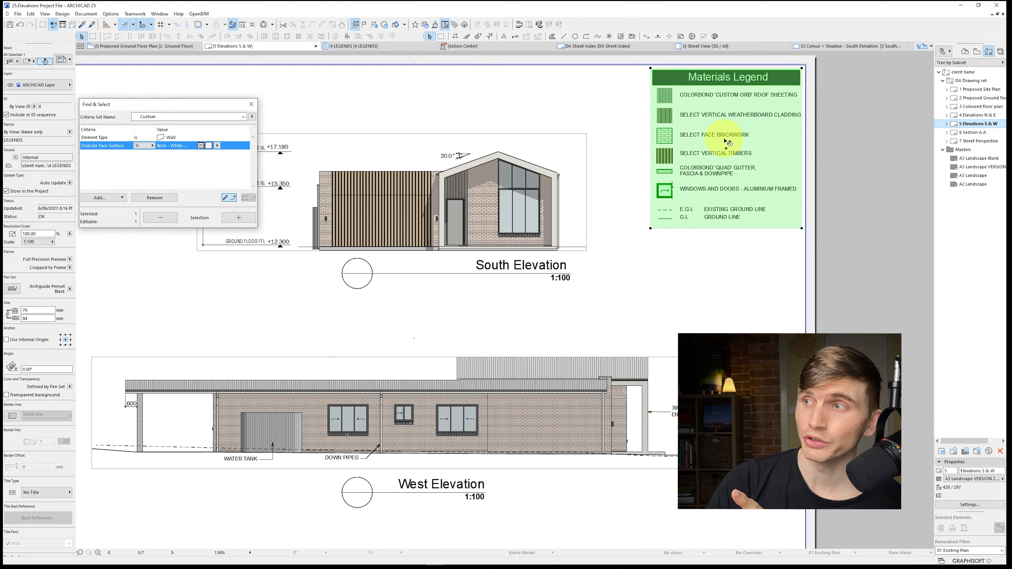
{"action": "right_click", "coordinate": [726, 142]}
{"action": "left_click", "coordinate": [730, 176]}
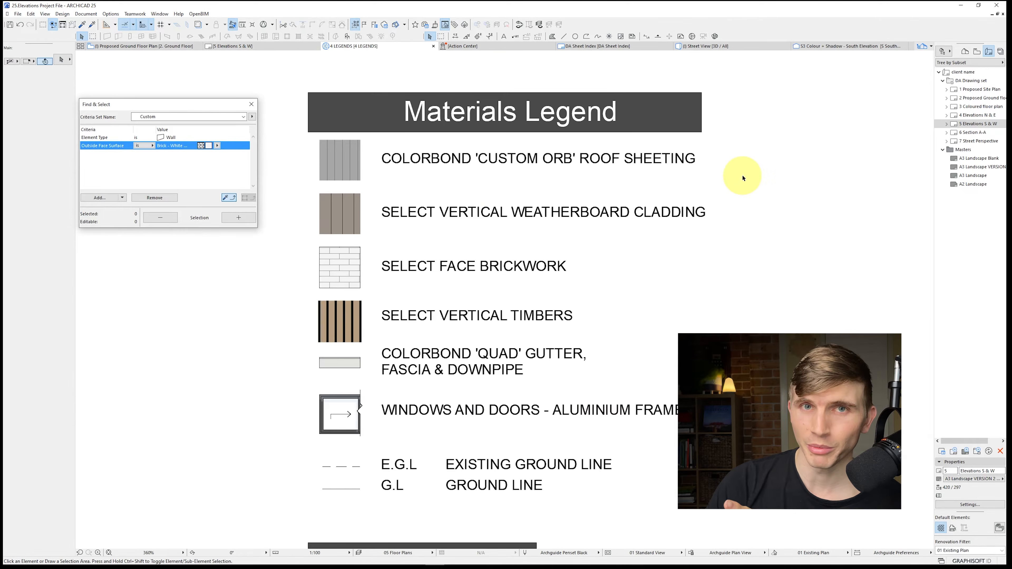
{"action": "left_click", "coordinate": [362, 267]}
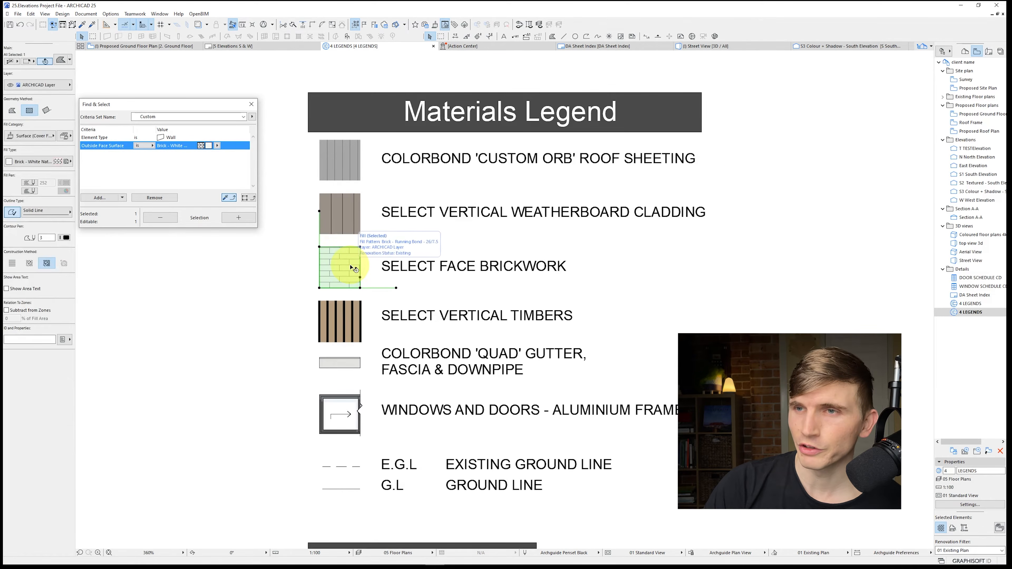
{"action": "left_click", "coordinate": [56, 162]}
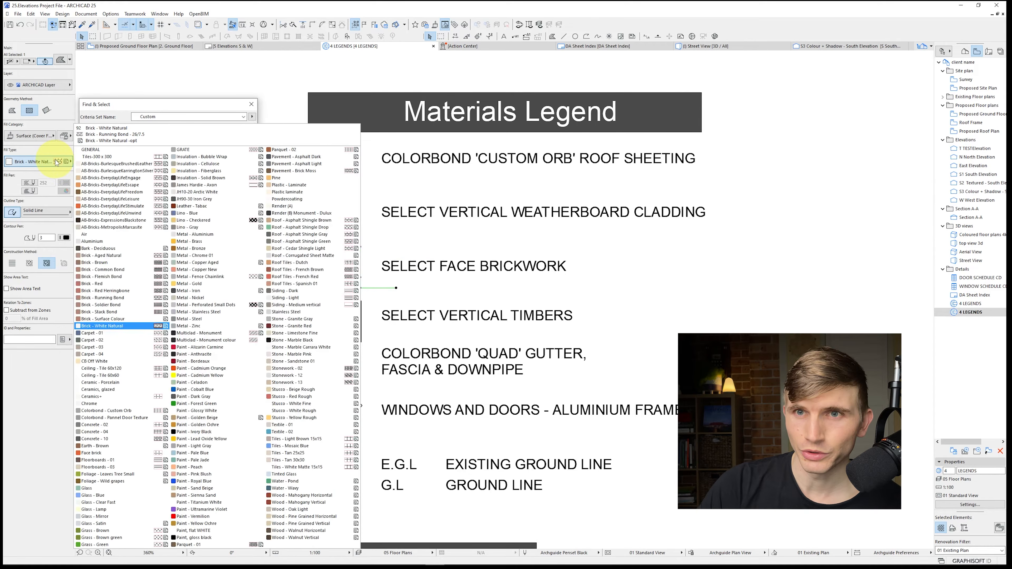
{"action": "left_click", "coordinate": [141, 199]}
Open the 5 Elevations S & W layout and the 4 Elevations N & E layout to check their materials legends
{"action": "left_click", "coordinate": [989, 51]}
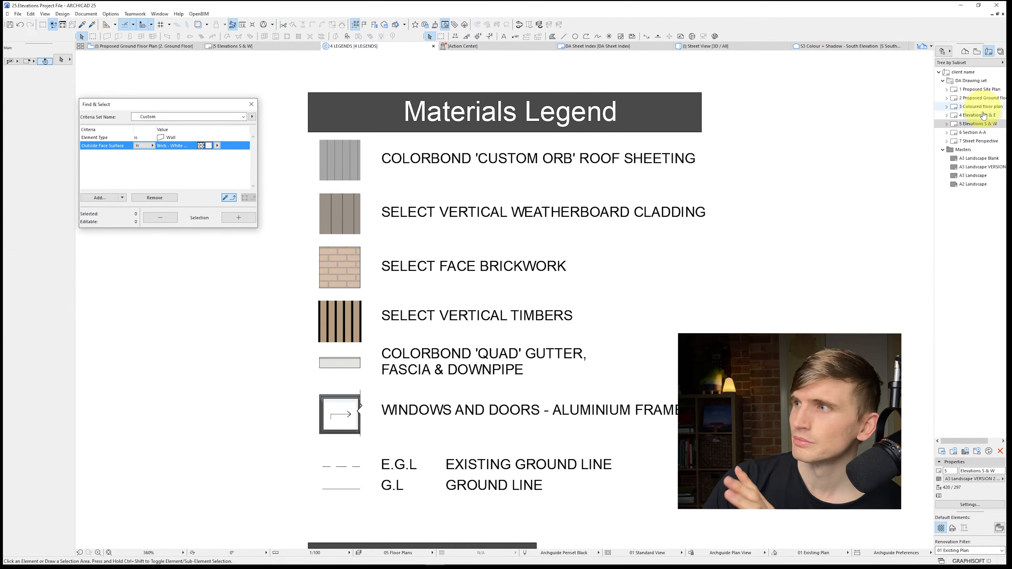
{"action": "left_click", "coordinate": [982, 124]}
{"action": "double_click", "coordinate": [981, 127]}
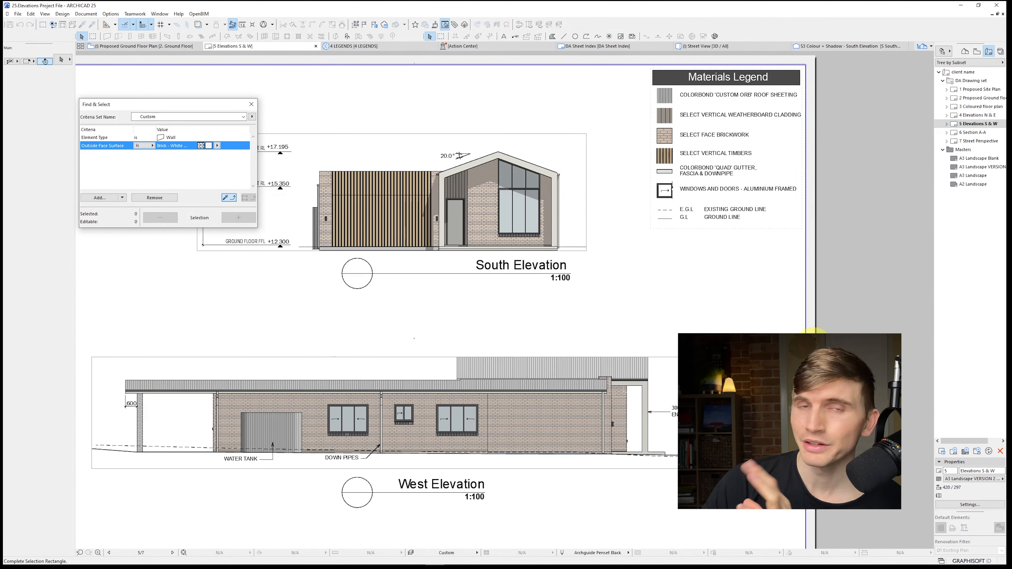
{"action": "double_click", "coordinate": [975, 115]}
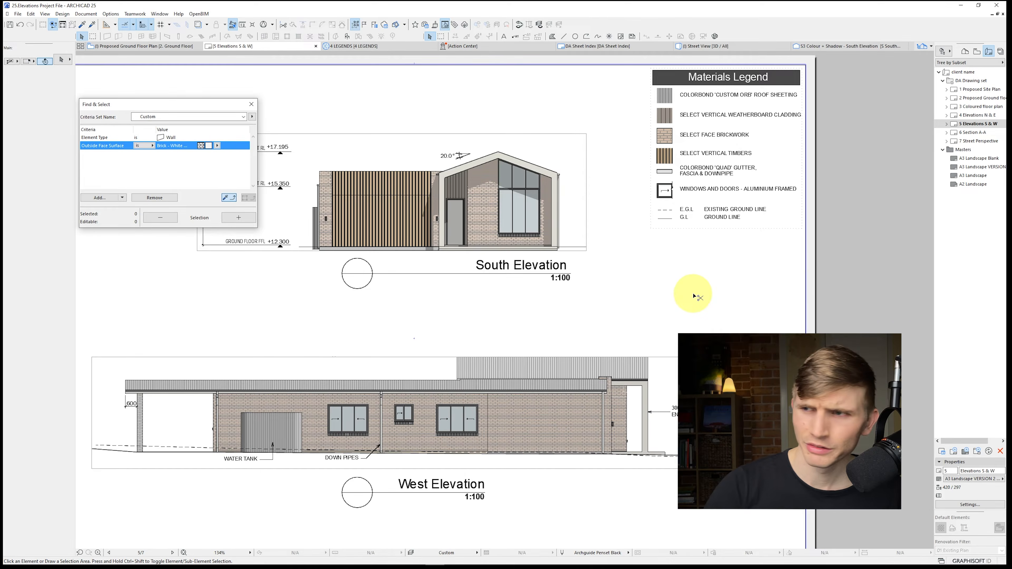
Undo the brickwork swatch fill and wall surface changes, and return to the 5 Elevations S & W layout
{"action": "key", "text": "ctrl+z"}
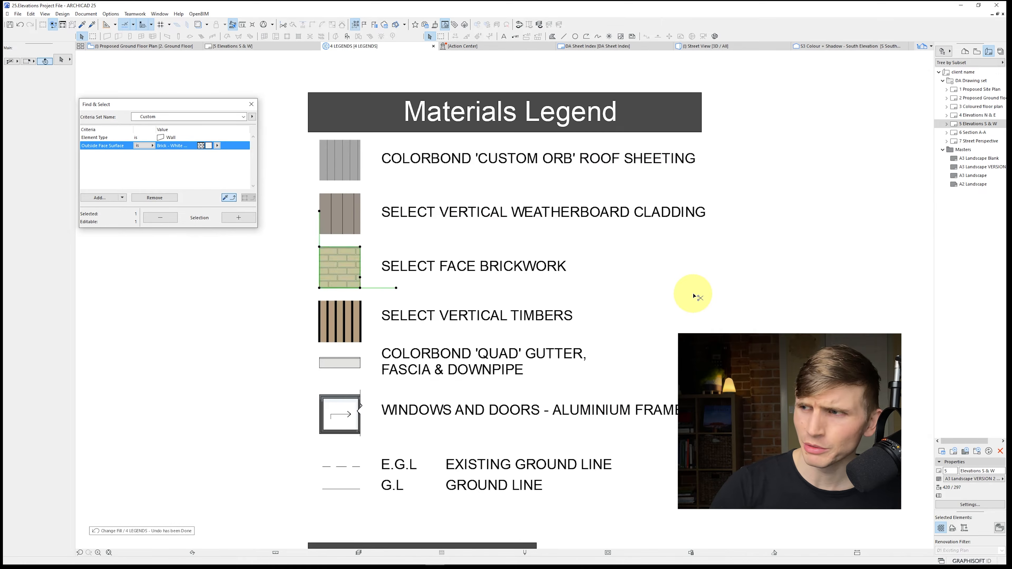
{"action": "key", "text": "ctrl+z"}
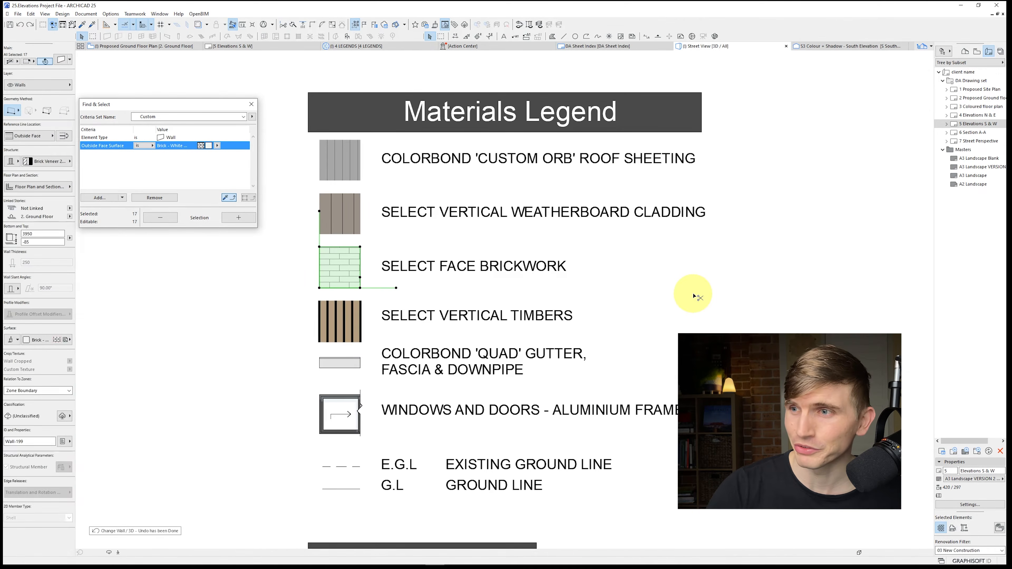
{"action": "left_click", "coordinate": [706, 299]}
{"action": "double_click", "coordinate": [978, 123]}
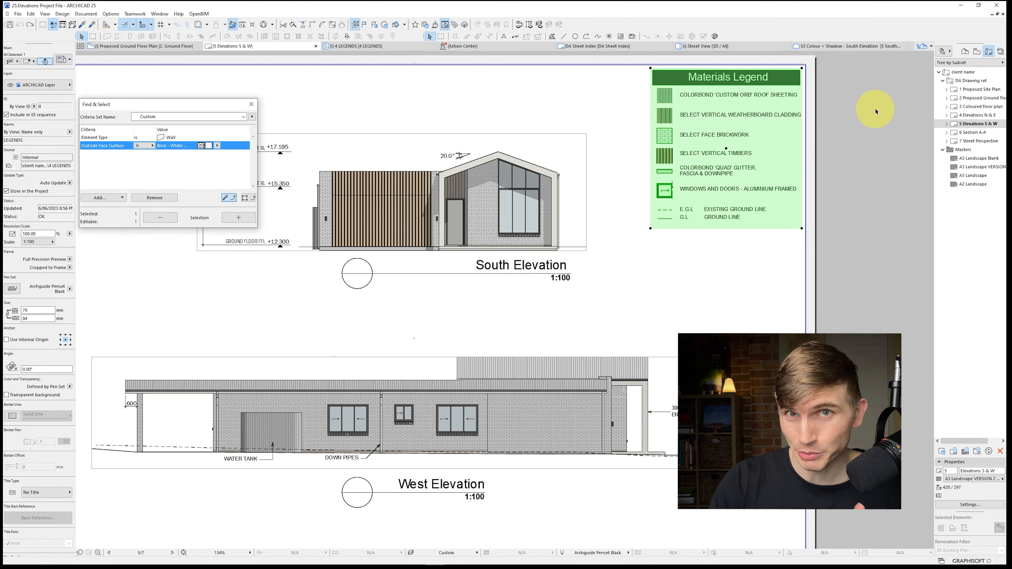
Open the independent 4 LEGENDS detail from the project map
{"action": "left_click", "coordinate": [965, 52]}
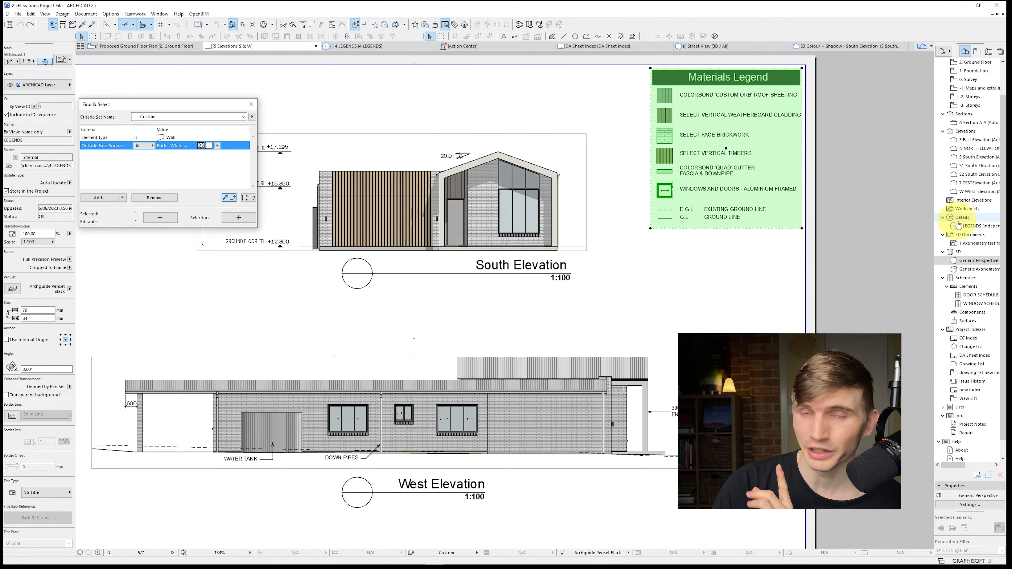
{"action": "scroll", "coordinate": [981, 147], "scroll_direction": "up", "scroll_amount": 2}
{"action": "scroll", "coordinate": [981, 146], "scroll_direction": "down", "scroll_amount": 1}
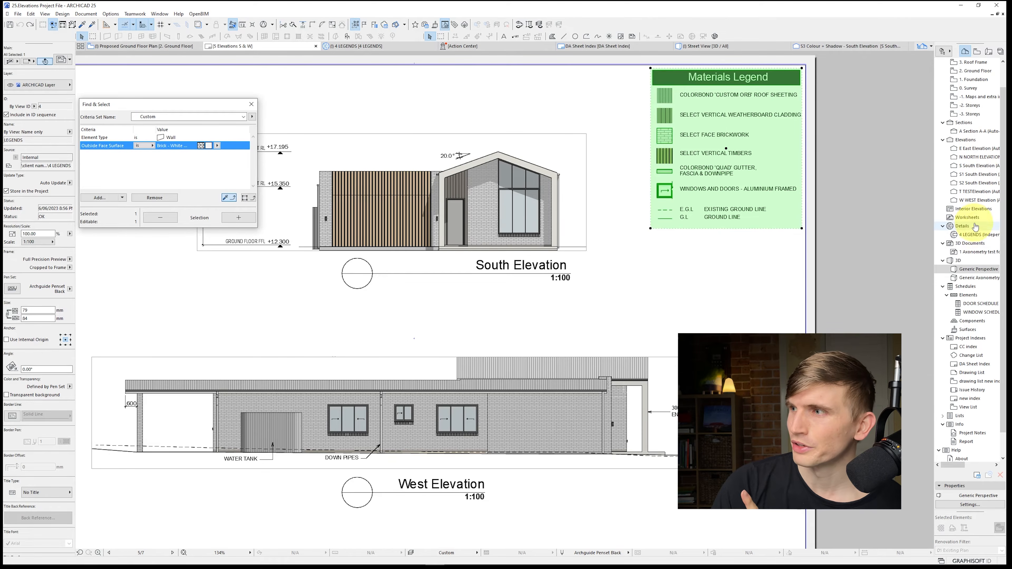
{"action": "left_click", "coordinate": [967, 228]}
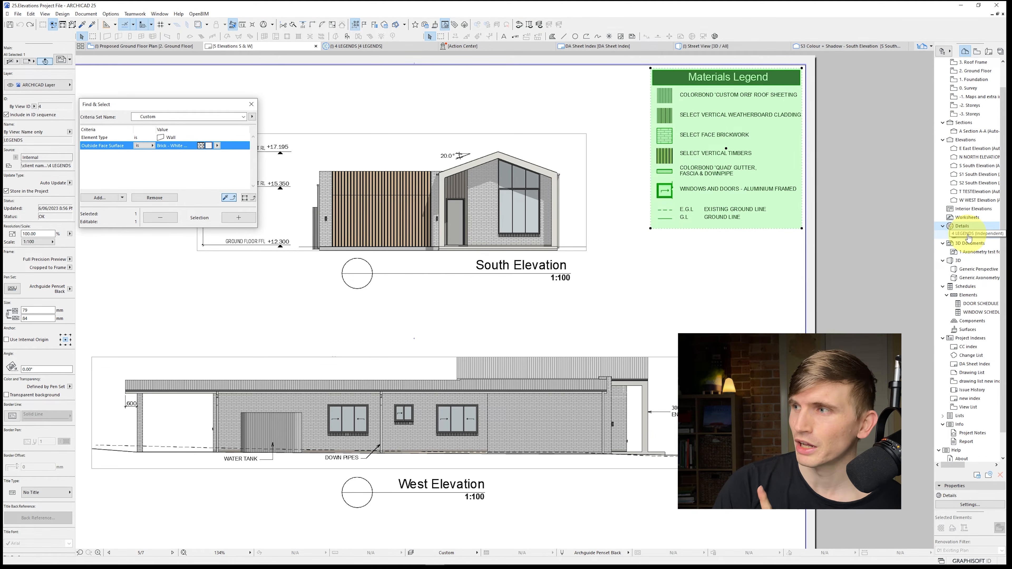
{"action": "double_click", "coordinate": [969, 235]}
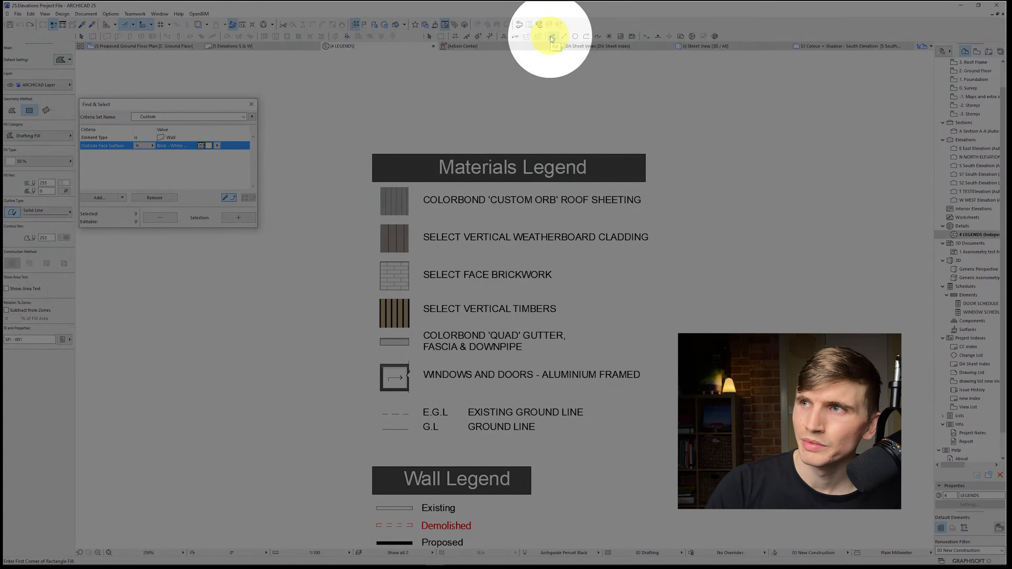
Draw a small square fill in the empty space to the right of the Materials Legend
{"action": "left_click", "coordinate": [552, 37]}
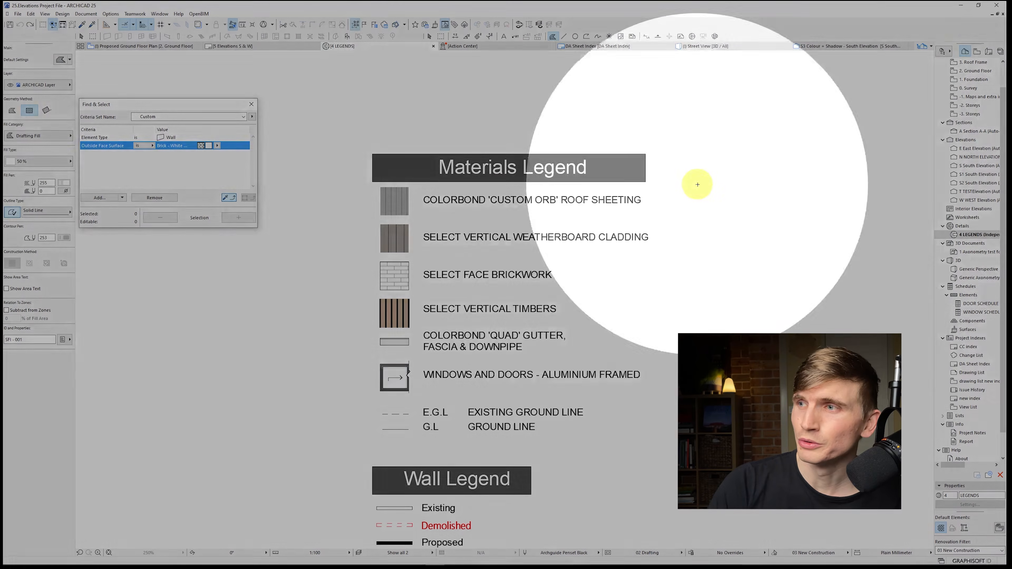
{"action": "left_click", "coordinate": [697, 184]}
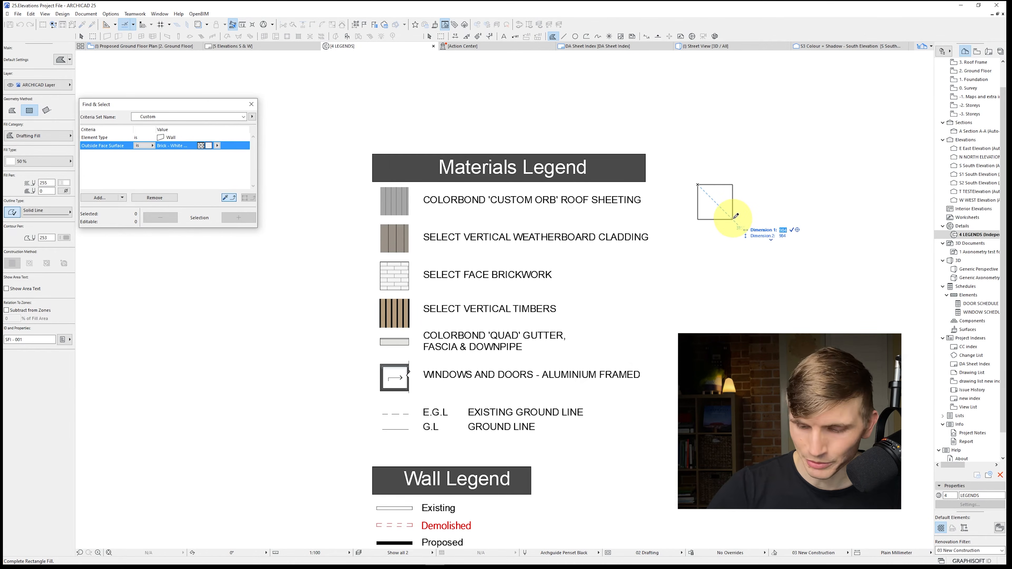
{"action": "left_click", "coordinate": [729, 216]}
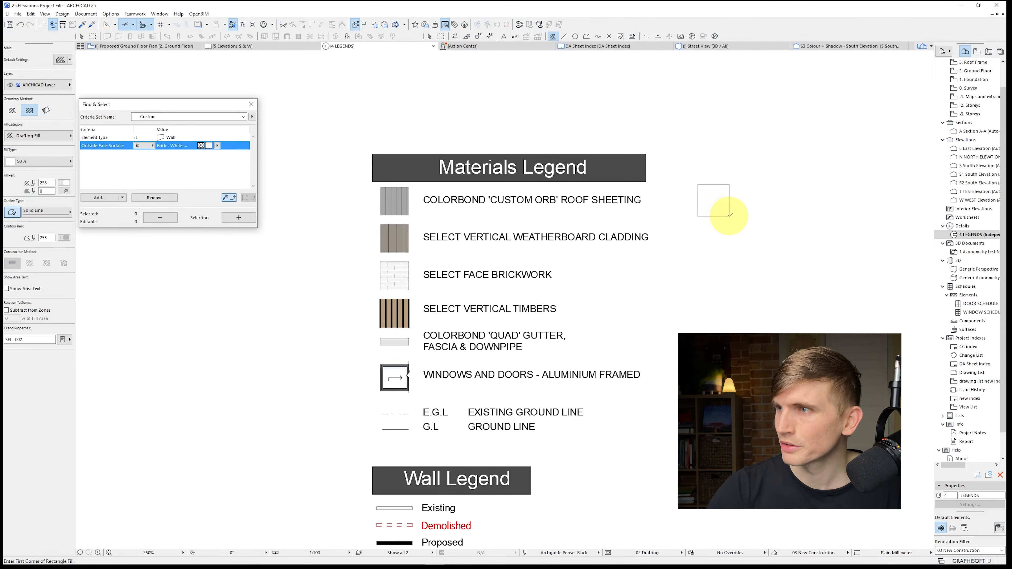
Change the new square's fill category to Surface (Cover Fill), with Brick - White Natural as the surface, and deselect it
{"action": "left_click", "coordinate": [62, 138]}
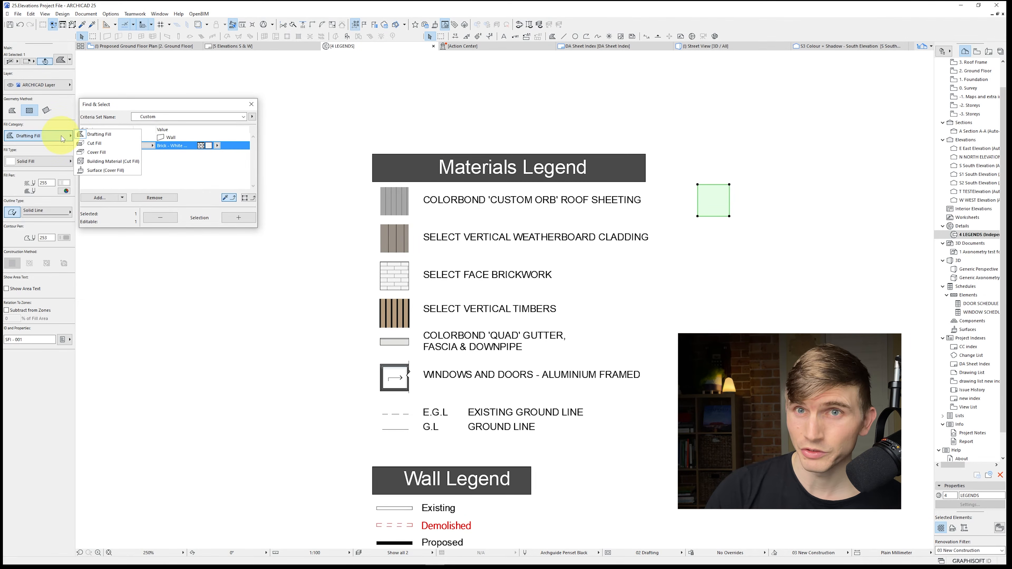
{"action": "left_click", "coordinate": [103, 171]}
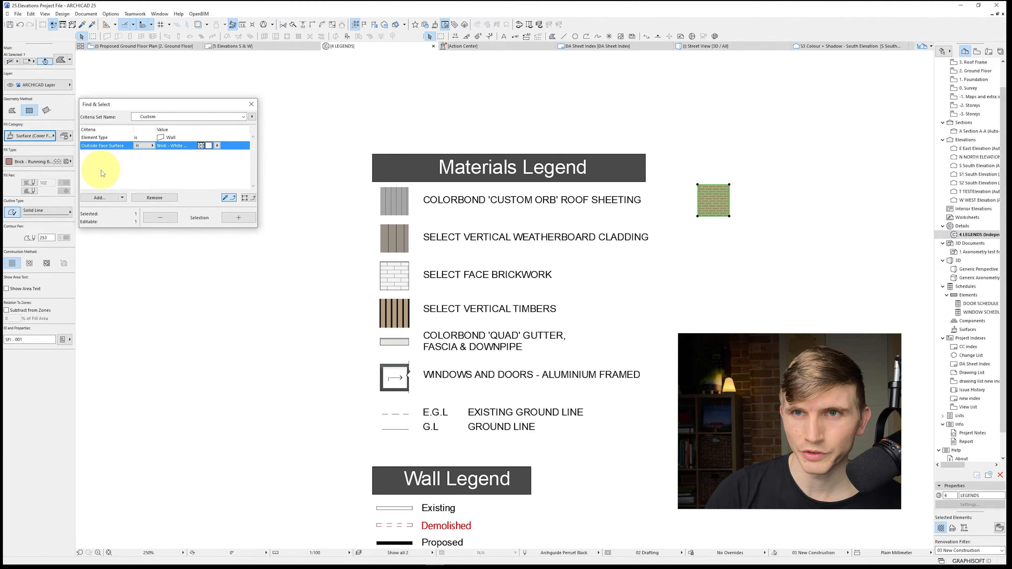
{"action": "left_click", "coordinate": [51, 163]}
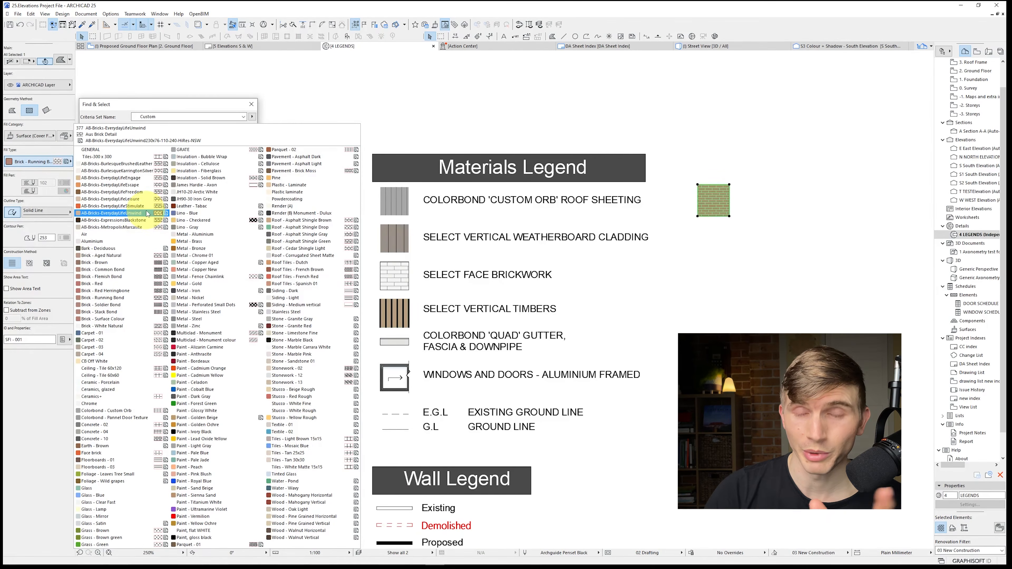
{"action": "left_click", "coordinate": [129, 326]}
{"action": "left_click", "coordinate": [721, 273]}
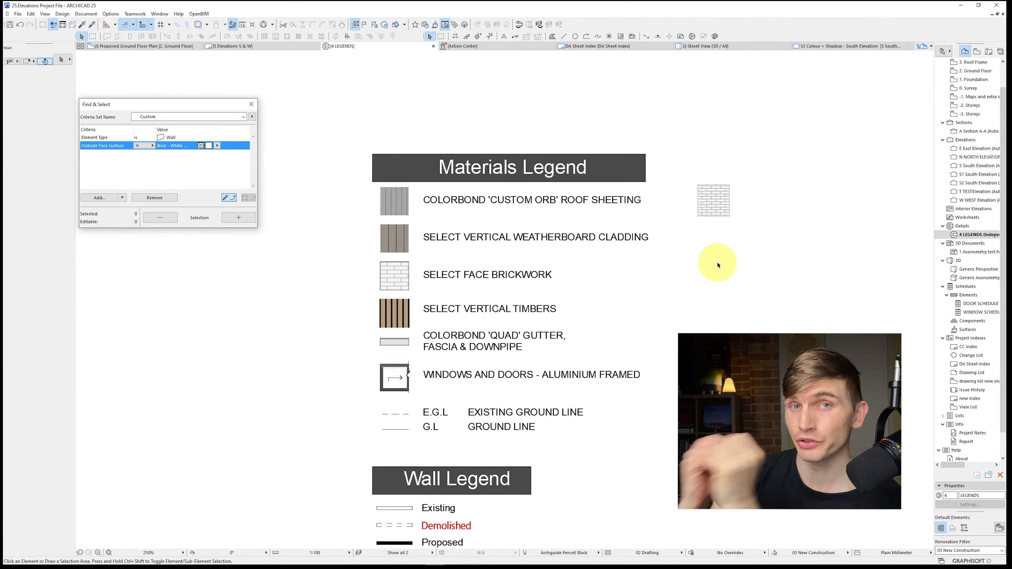
Open the Organizer and save the 4 LEGENDS detail as a new view at the end of the view map, outside the folders
{"action": "left_click", "coordinate": [159, 13]}
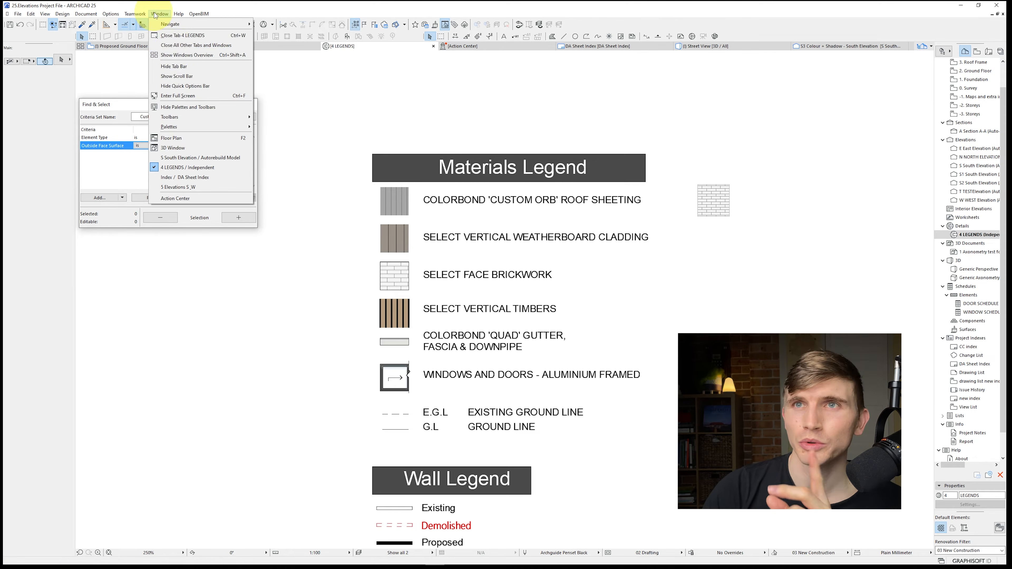
{"action": "mouse_move", "coordinate": [210, 128]}
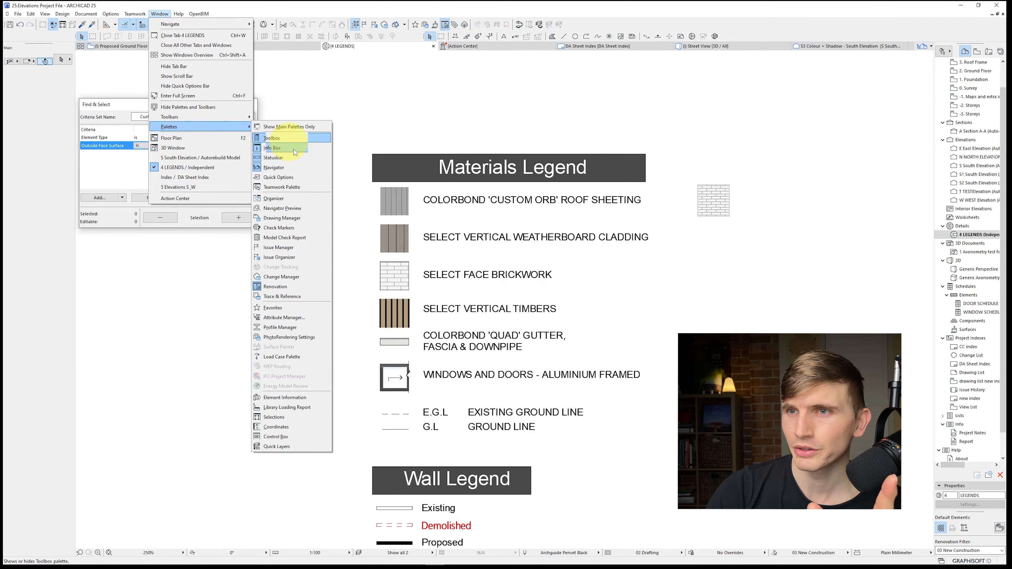
{"action": "left_click", "coordinate": [294, 200]}
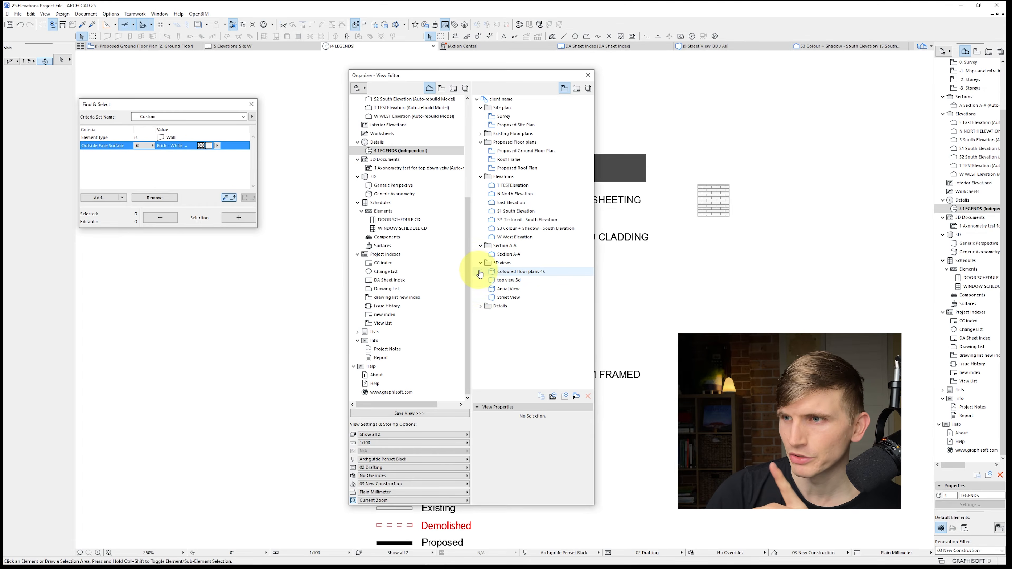
{"action": "left_click", "coordinate": [481, 177]}
{"action": "left_click", "coordinate": [481, 176]}
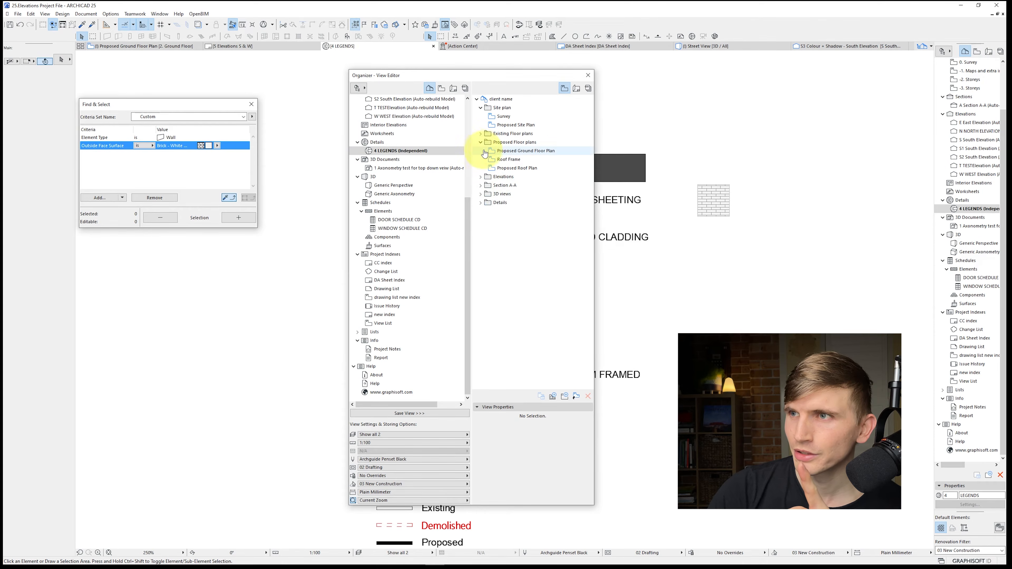
{"action": "left_click", "coordinate": [481, 142]}
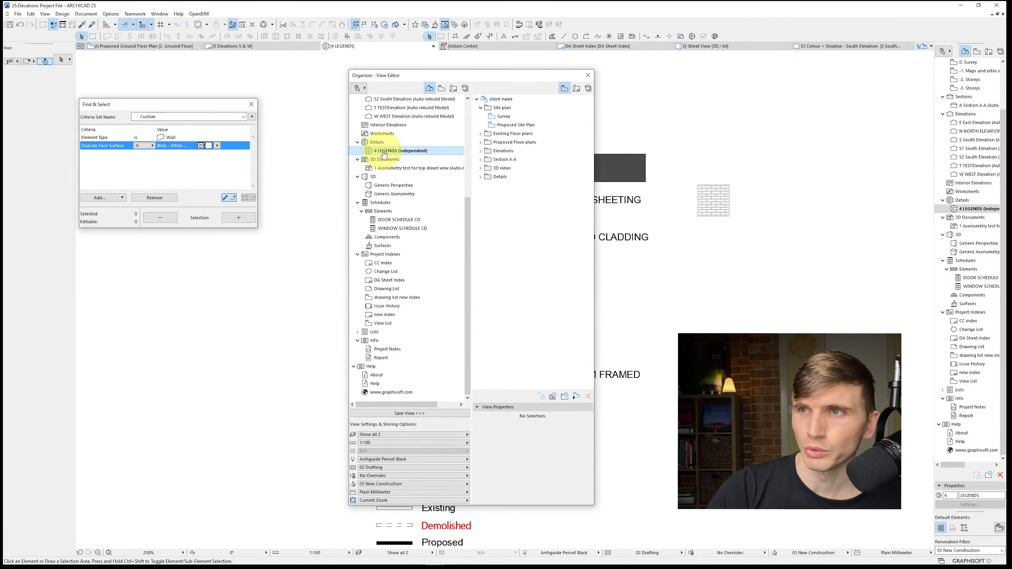
{"action": "left_click_drag", "start_coordinate": [384, 154], "coordinate": [496, 207]}
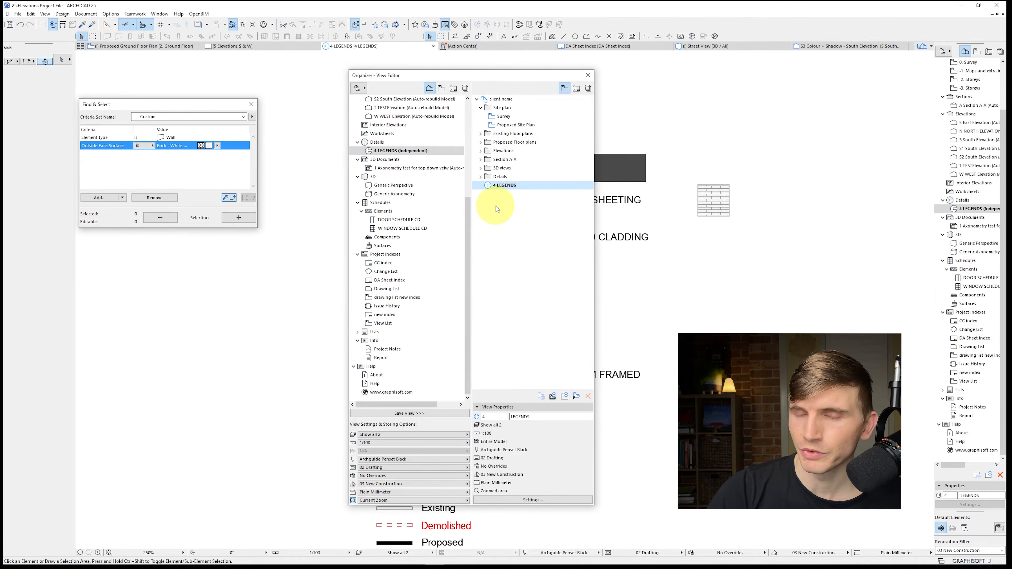
{"action": "right_click", "coordinate": [494, 188]}
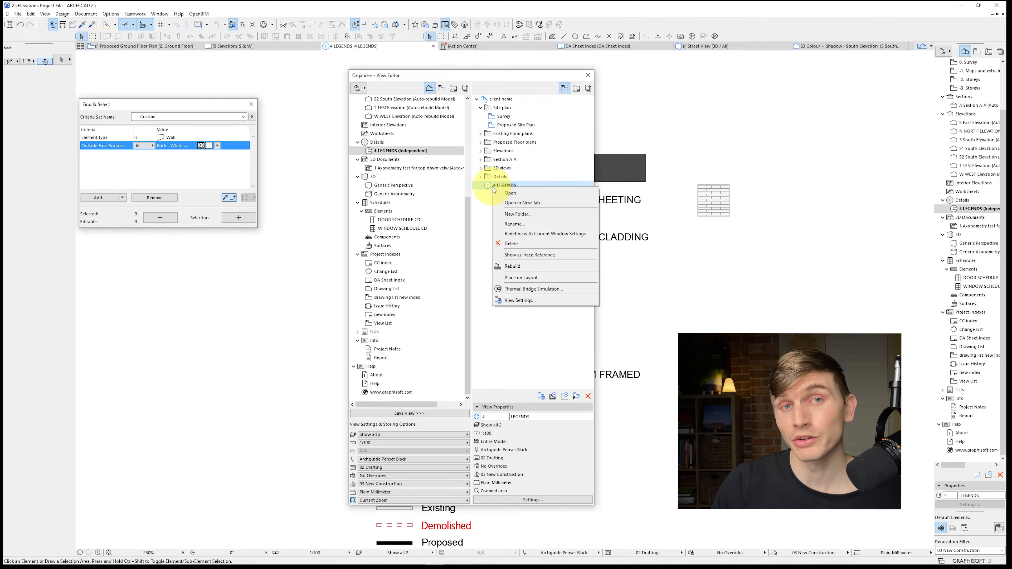
{"action": "left_click", "coordinate": [514, 90]}
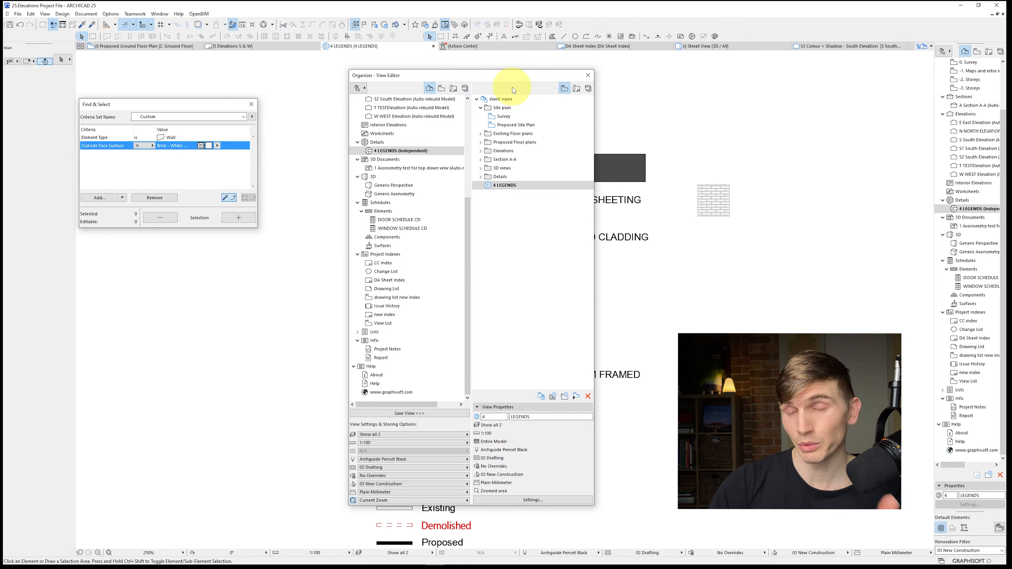
Pair the view map with the layout book and place the new 4 LEGENDS view on the 5 Elevations S & W layout below the West Elevation
{"action": "left_click", "coordinate": [441, 88]}
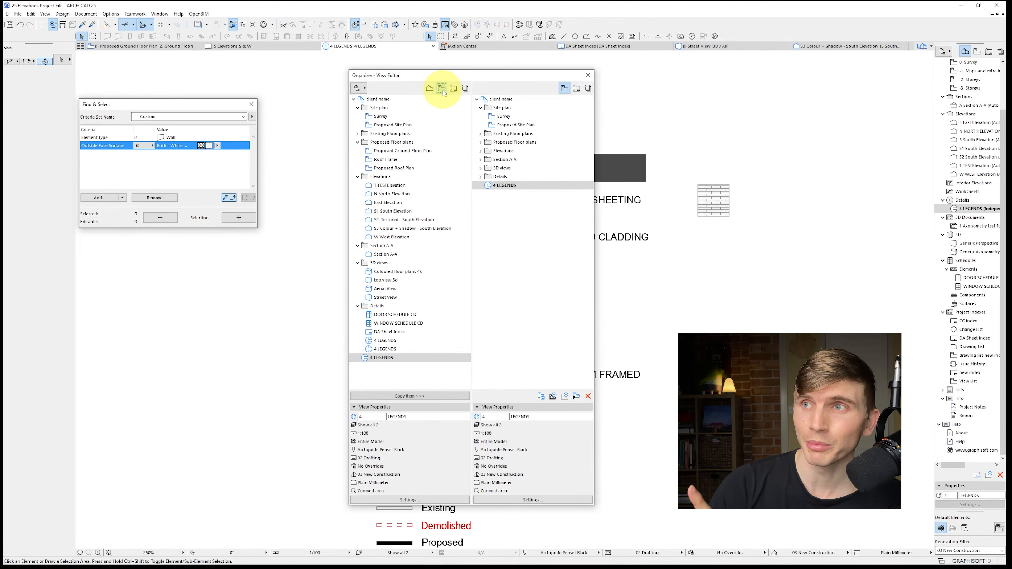
{"action": "left_click", "coordinate": [579, 90]}
{"action": "double_click", "coordinate": [517, 161]}
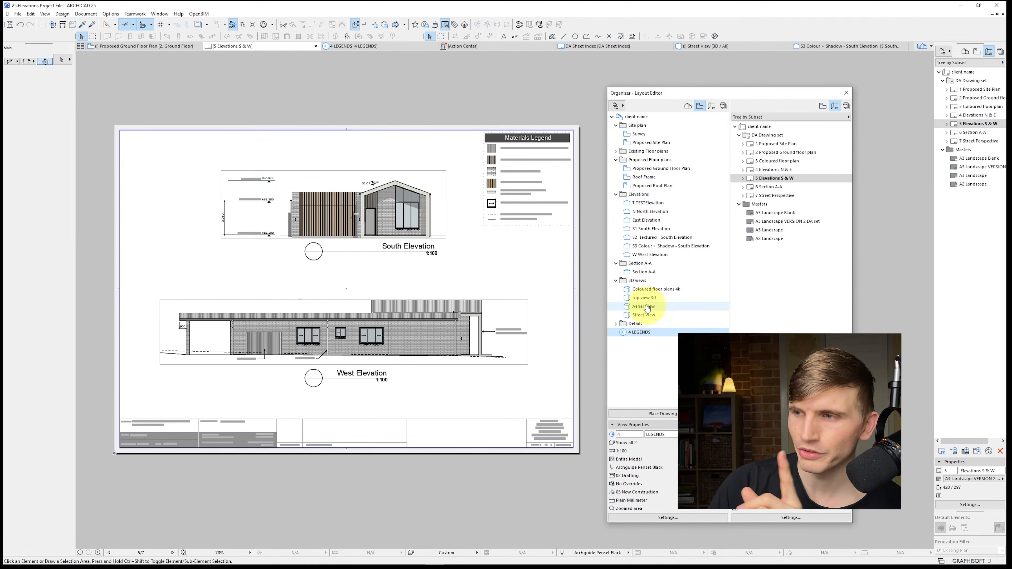
{"action": "mouse_move", "coordinate": [643, 338]}
{"action": "left_mouse_down"}
{"action": "mouse_move", "coordinate": [543, 343]}
{"action": "mouse_move", "coordinate": [392, 448]}
{"action": "left_mouse_up"}
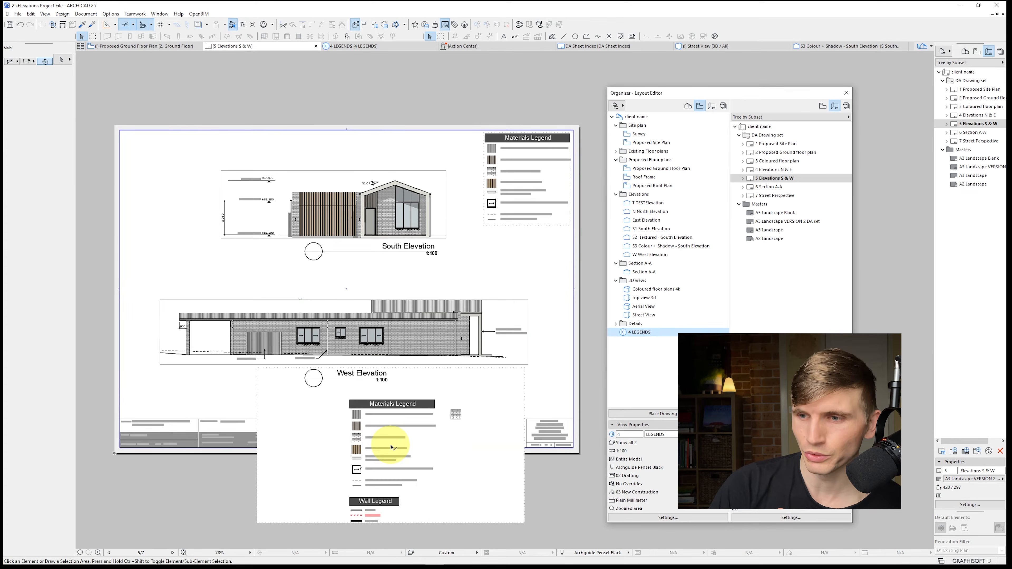
Set the 4 LEGENDS view's scale to 1:50 in its view settings, with its drawing selected on the layout
{"action": "left_click", "coordinate": [418, 491]}
{"action": "right_click", "coordinate": [645, 332]}
{"action": "left_click", "coordinate": [654, 447]}
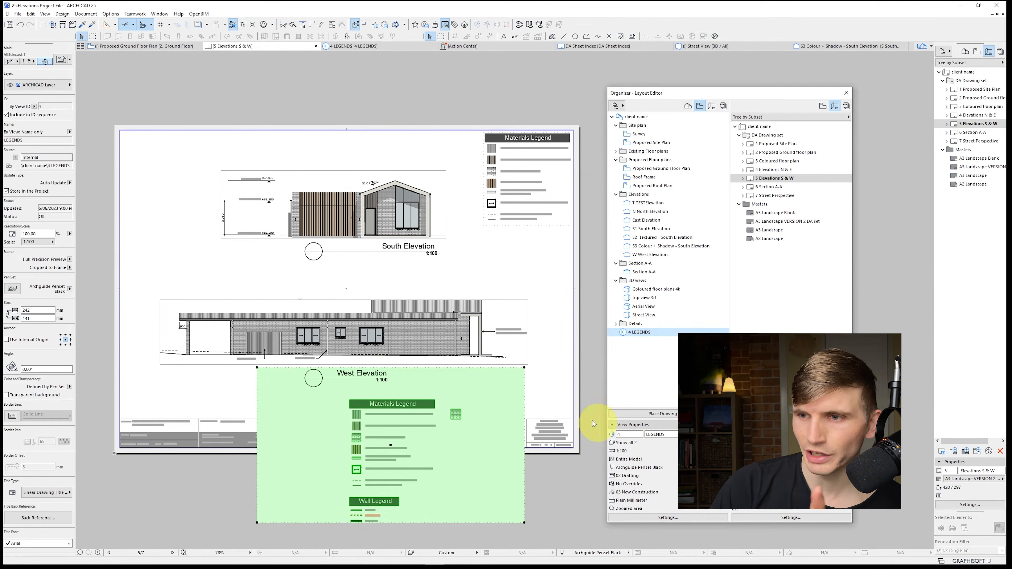
{"action": "left_click", "coordinate": [355, 174]}
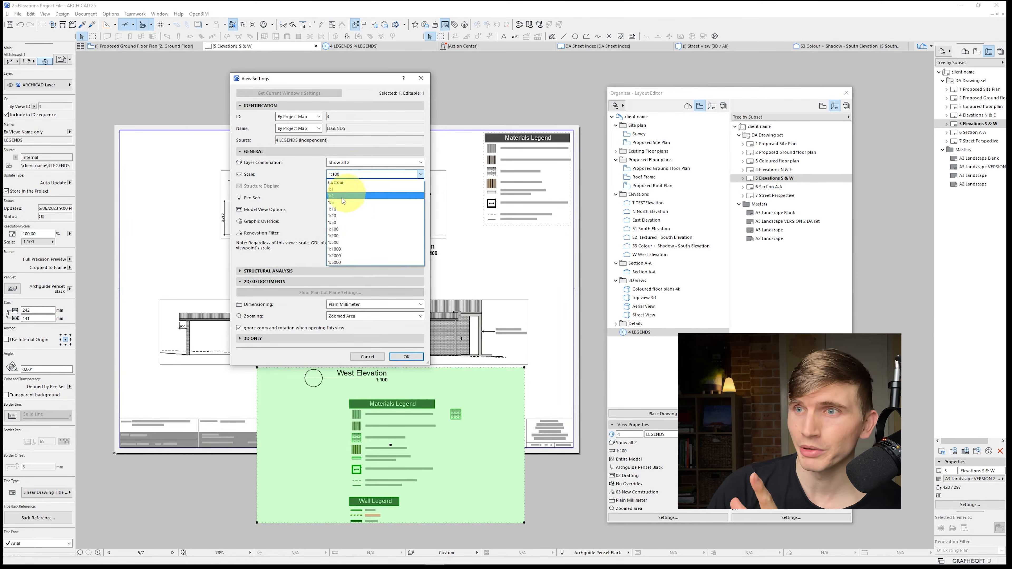
{"action": "left_click", "coordinate": [337, 222]}
{"action": "left_click", "coordinate": [406, 357]}
Fit the placed legend drawing's frame to its drawing and move it onto the 5 Elevations S & W sheet over the elevations
{"action": "left_click", "coordinate": [70, 268]}
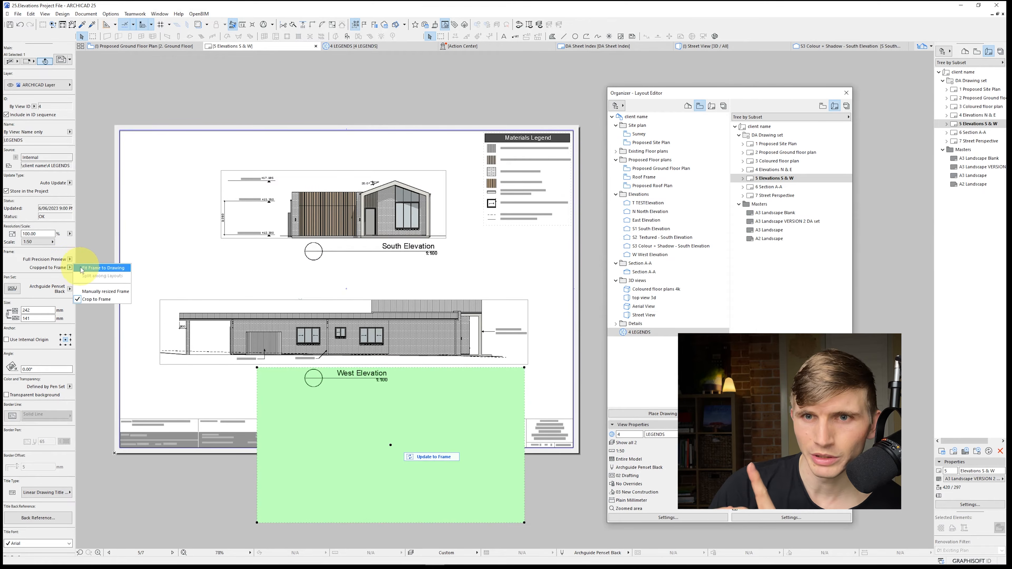
{"action": "left_click", "coordinate": [83, 270]}
{"action": "middle_click", "coordinate": [313, 330]}
{"action": "middle_click", "coordinate": [313, 331]}
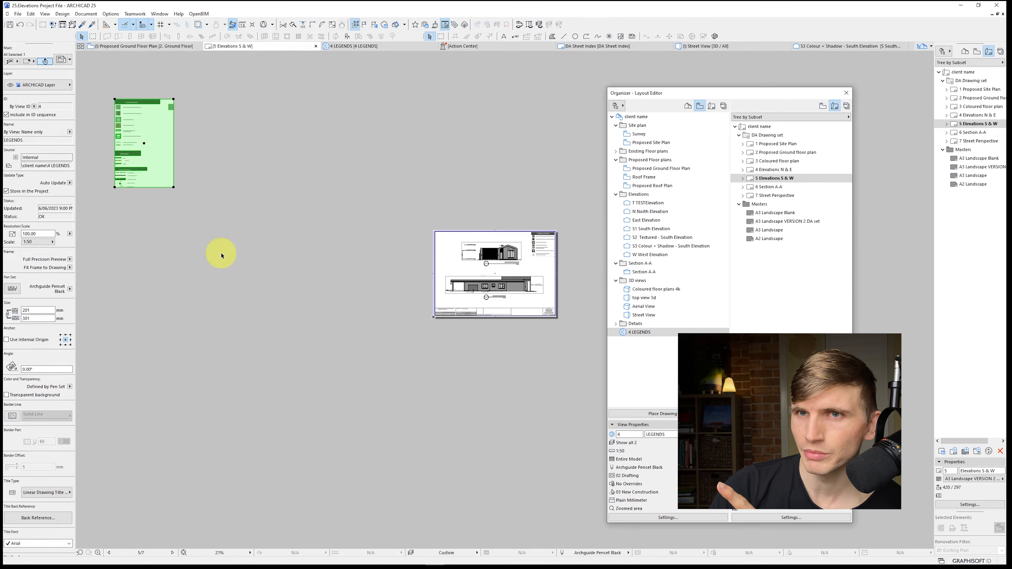
{"action": "left_click", "coordinate": [125, 155]}
{"action": "left_click_drag", "start_coordinate": [125, 155], "coordinate": [473, 302]}
{"action": "scroll", "coordinate": [475, 283], "scroll_direction": "up", "scroll_amount": 2}
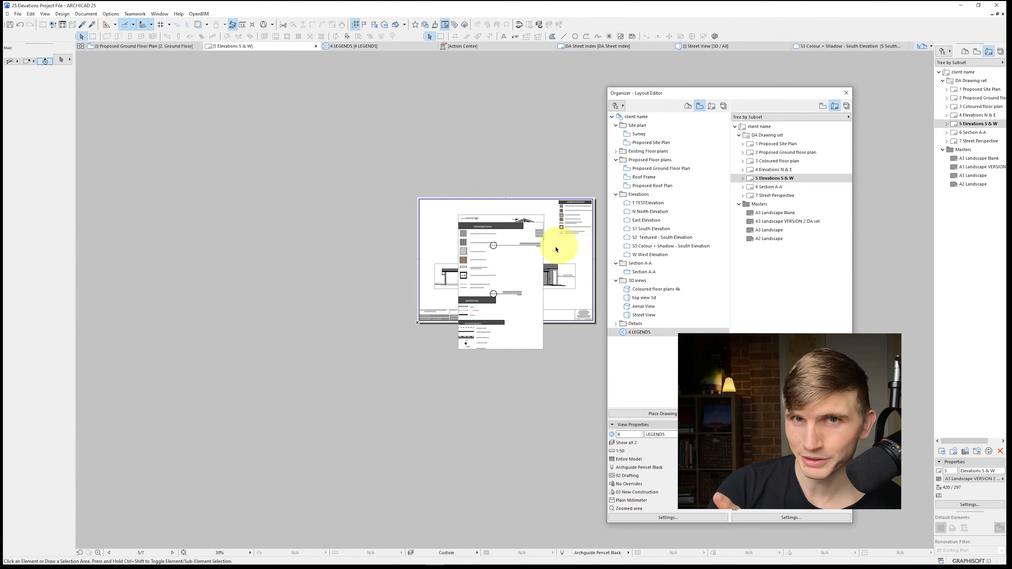
{"action": "scroll", "coordinate": [470, 265], "scroll_direction": "up", "scroll_amount": 3}
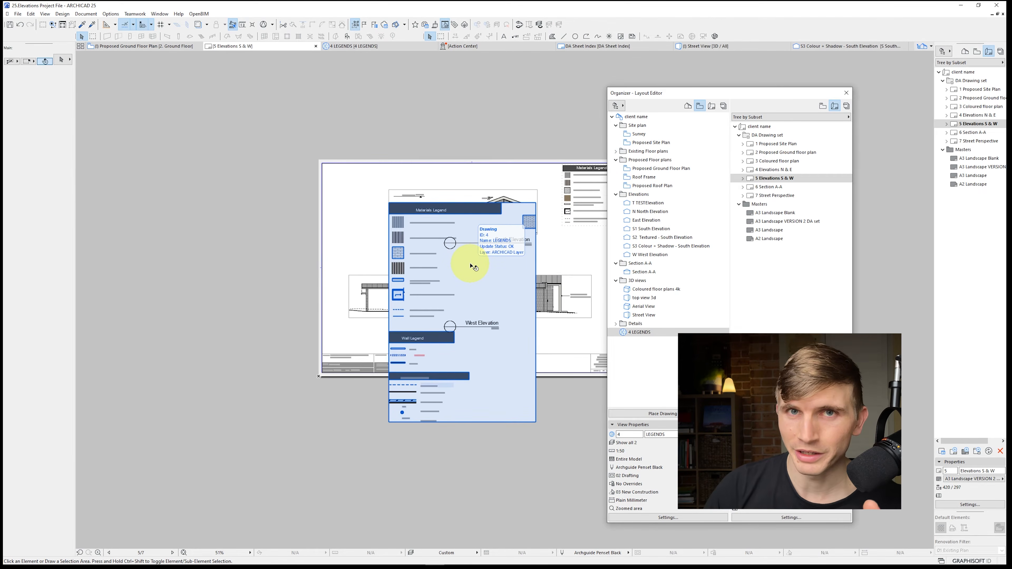
Set the scale of the 4 LEGENDS view to 1:100 in its view settings
{"action": "right_click", "coordinate": [636, 332]}
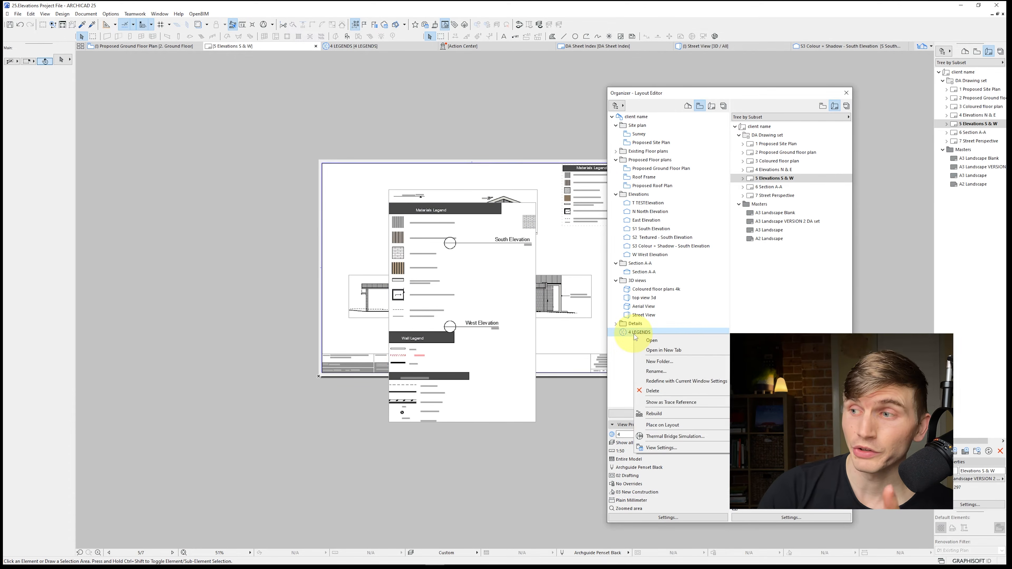
{"action": "left_click", "coordinate": [653, 448]}
{"action": "left_click", "coordinate": [339, 174]}
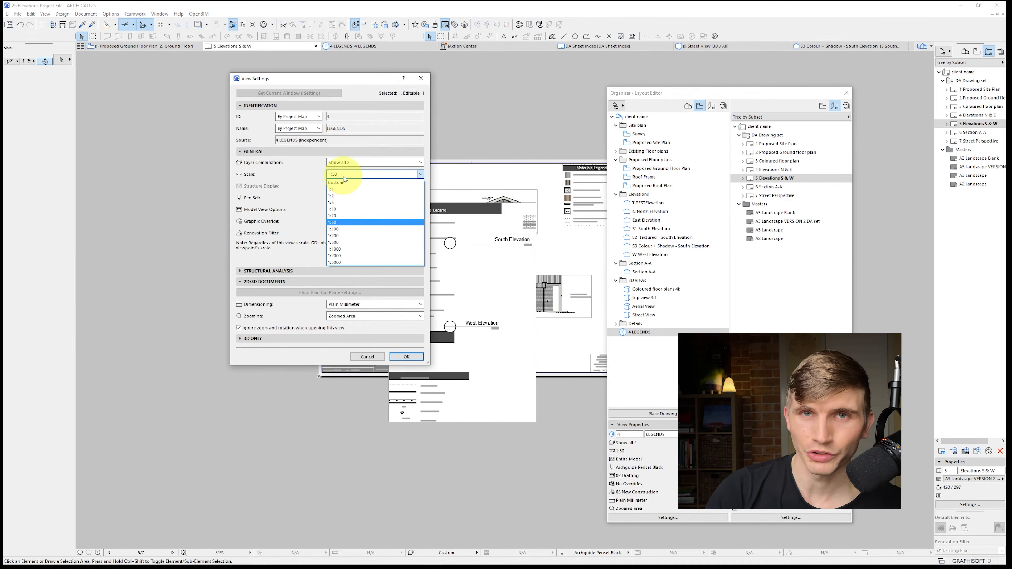
{"action": "left_click", "coordinate": [336, 229]}
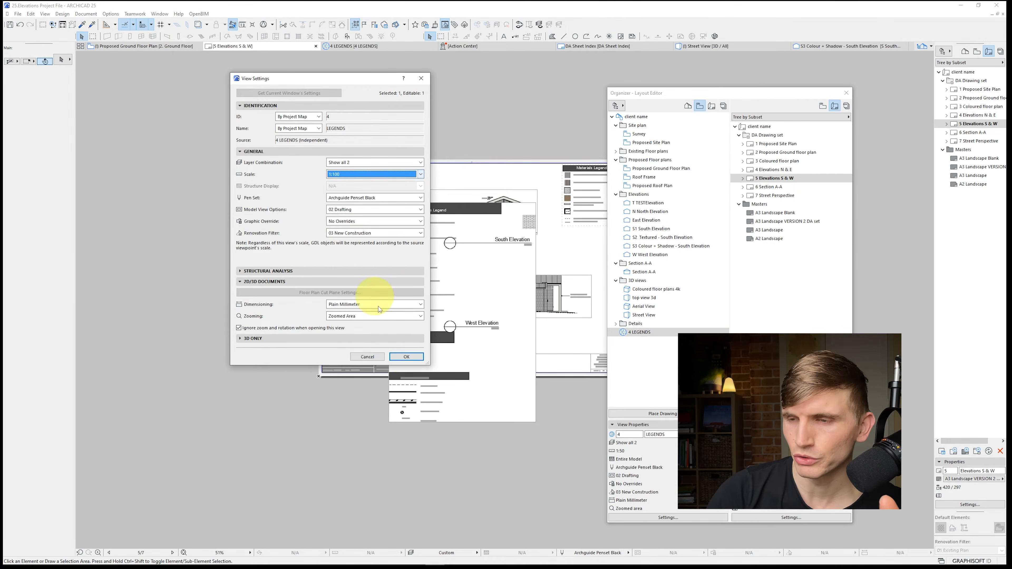
{"action": "left_click", "coordinate": [406, 357]}
Open the source view of the legend drawing placed beside the layout sheet
{"action": "scroll", "coordinate": [440, 411], "scroll_direction": "up", "scroll_amount": 8}
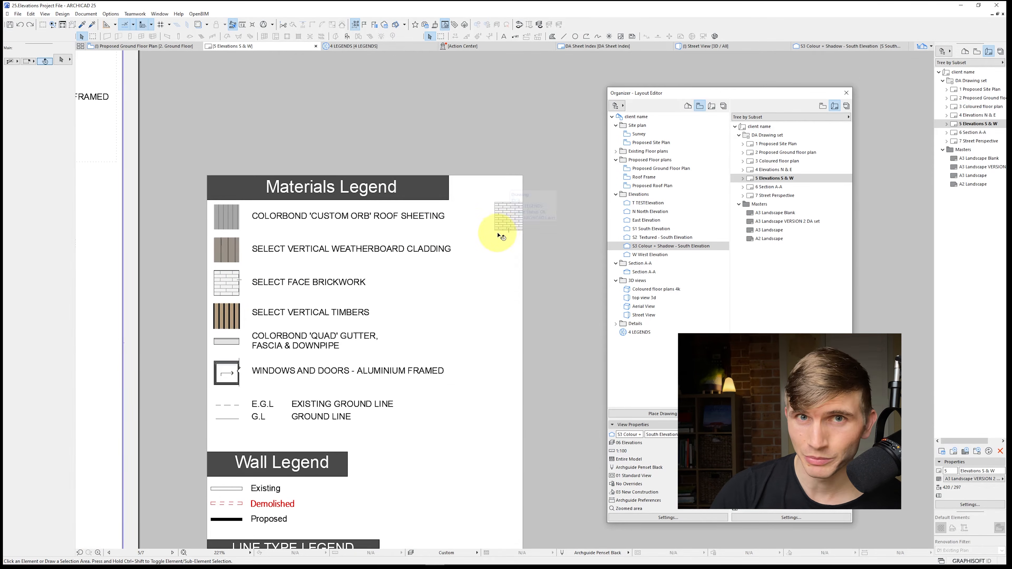
{"action": "scroll", "coordinate": [470, 244], "scroll_direction": "down", "scroll_amount": 3}
{"action": "left_click", "coordinate": [443, 267]}
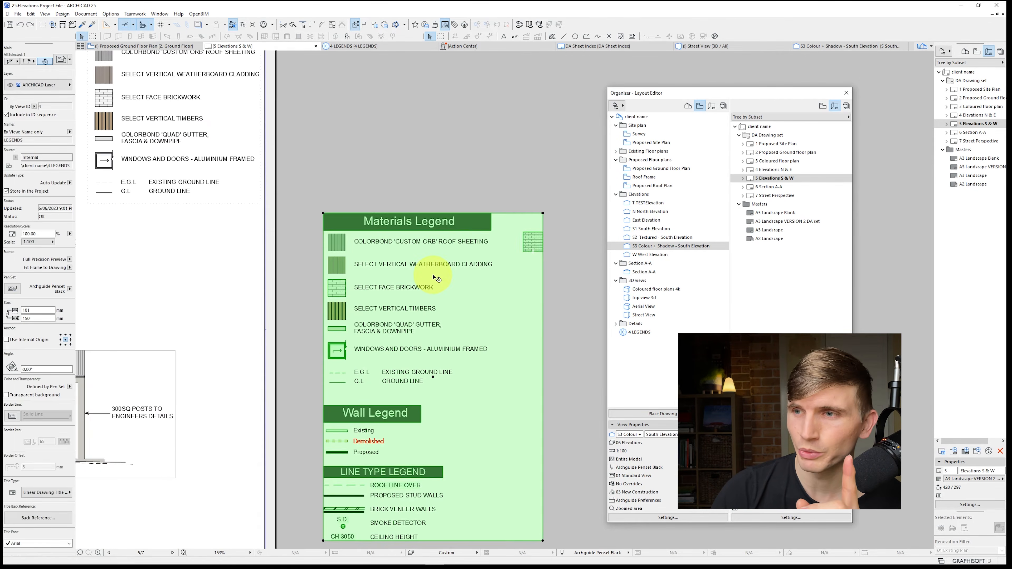
{"action": "right_click", "coordinate": [434, 278]}
{"action": "left_click", "coordinate": [454, 294]}
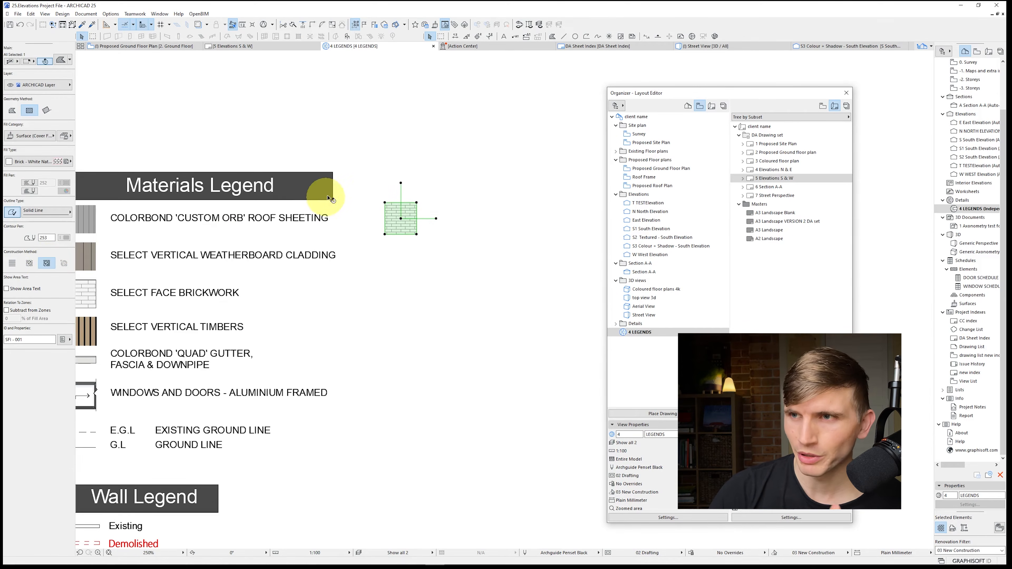
Enlarge the brick pattern of the small square fill by stretching both of its pattern handles outward, and deselect the fill
{"action": "left_click", "coordinate": [401, 219]}
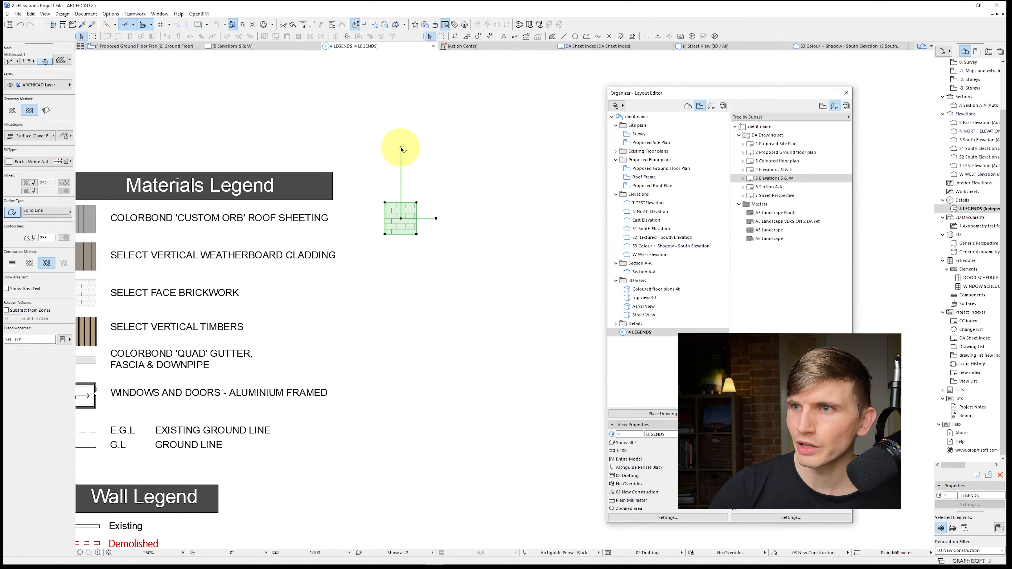
{"action": "left_click", "coordinate": [401, 148]}
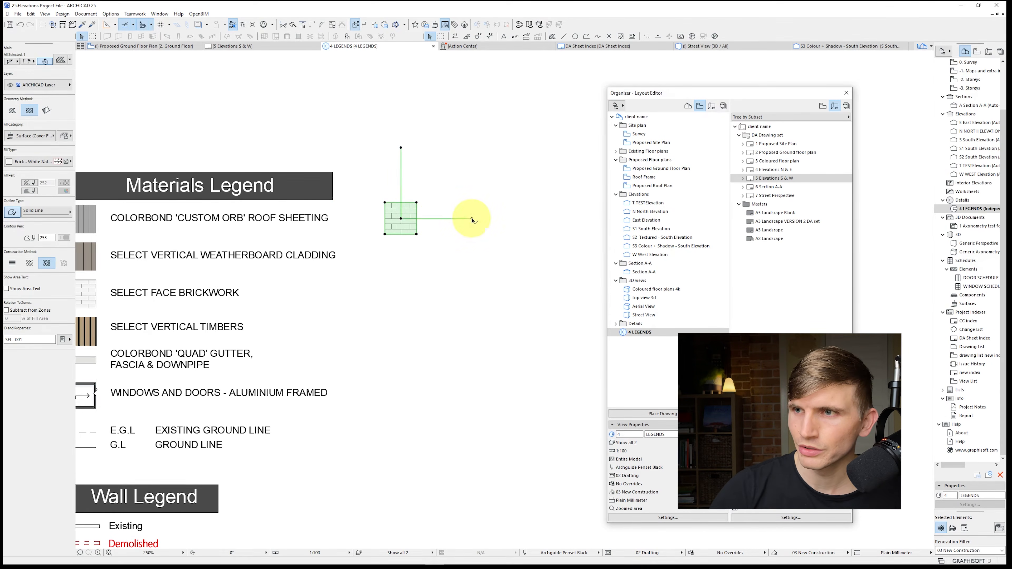
{"action": "key", "text": "Escape"}
{"action": "key", "text": "Escape"}
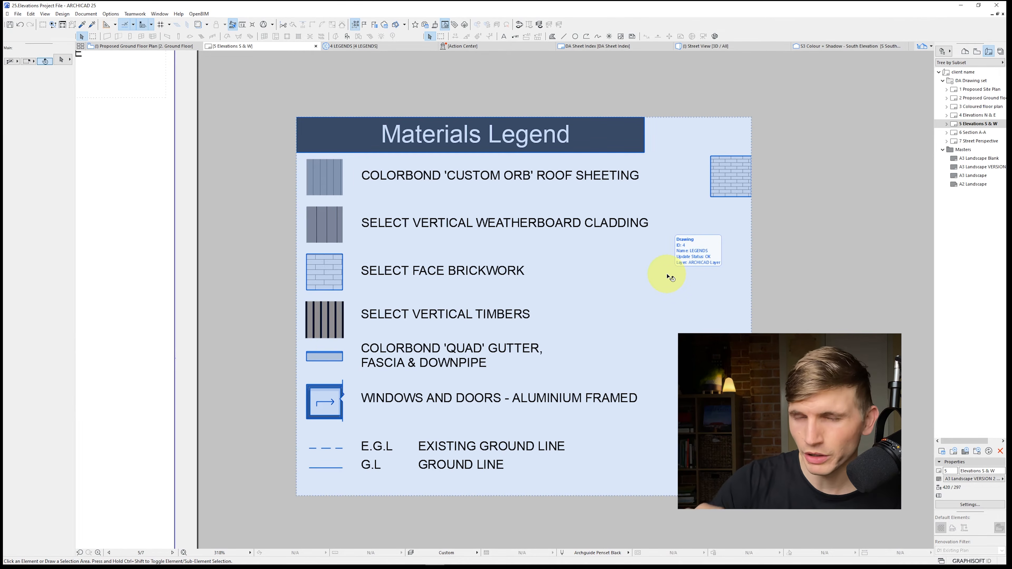
Copy the South Elevation drawing from the 5 Elevations S & W layout and open the legend drawing's source view
{"action": "scroll", "coordinate": [532, 270], "scroll_direction": "down", "scroll_amount": 5}
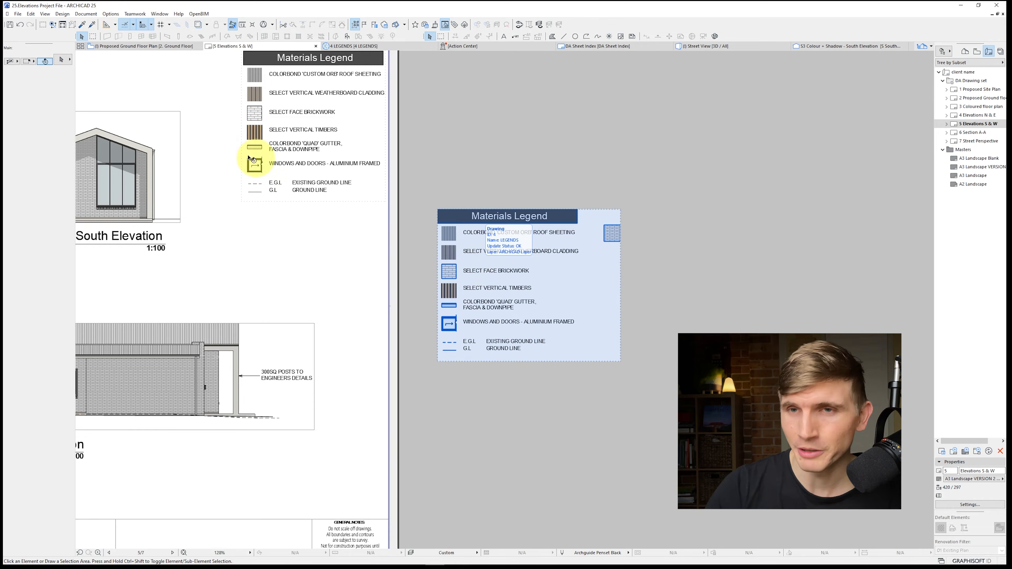
{"action": "middle_click_drag", "start_coordinate": [134, 207], "coordinate": [409, 274]}
{"action": "left_click", "coordinate": [402, 267]}
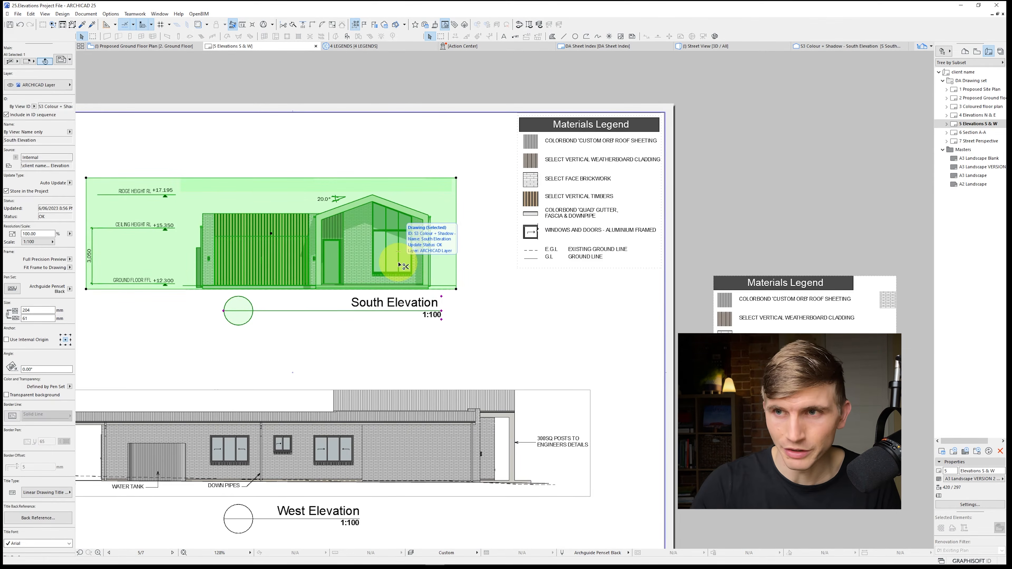
{"action": "middle_click_drag", "start_coordinate": [788, 339], "coordinate": [582, 331]}
{"action": "left_click", "coordinate": [586, 333]}
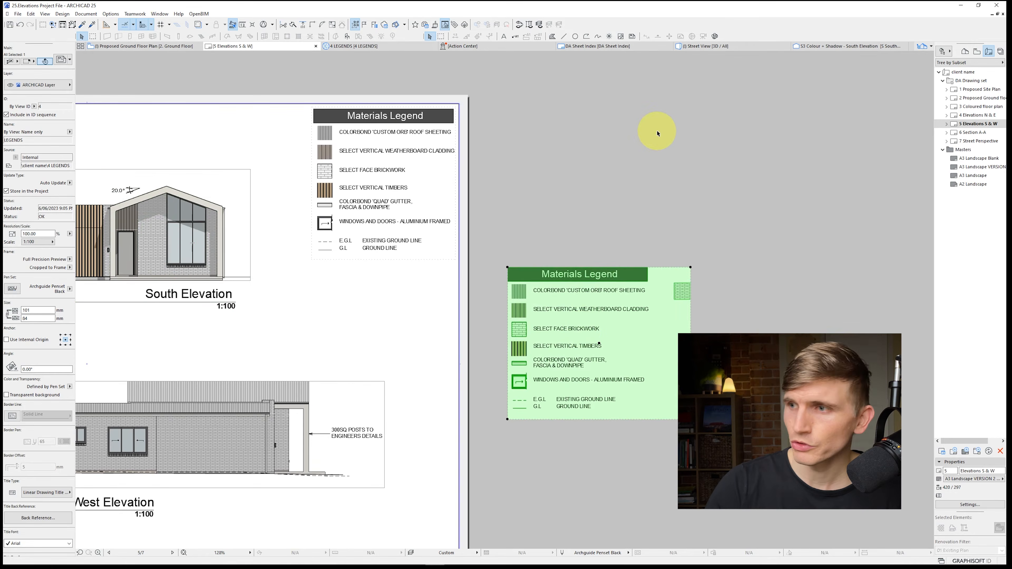
{"action": "right_click", "coordinate": [656, 132]}
{"action": "left_click", "coordinate": [685, 170]}
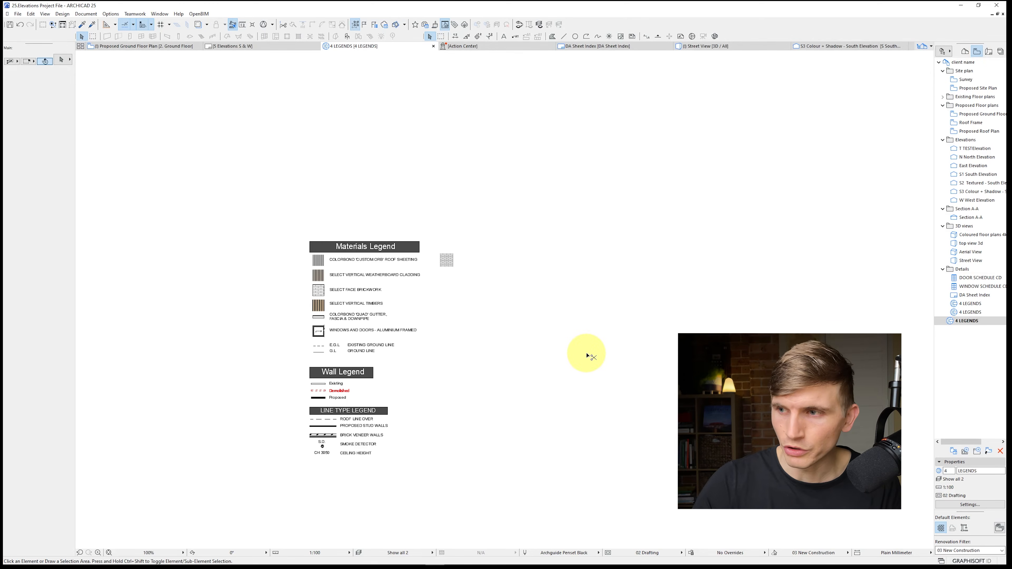
Paste the South Elevation drawing into the empty space to the right of the Materials Legend
{"action": "key", "text": "ctrl+v"}
{"action": "left_click_drag", "start_coordinate": [497, 310], "coordinate": [638, 364]}
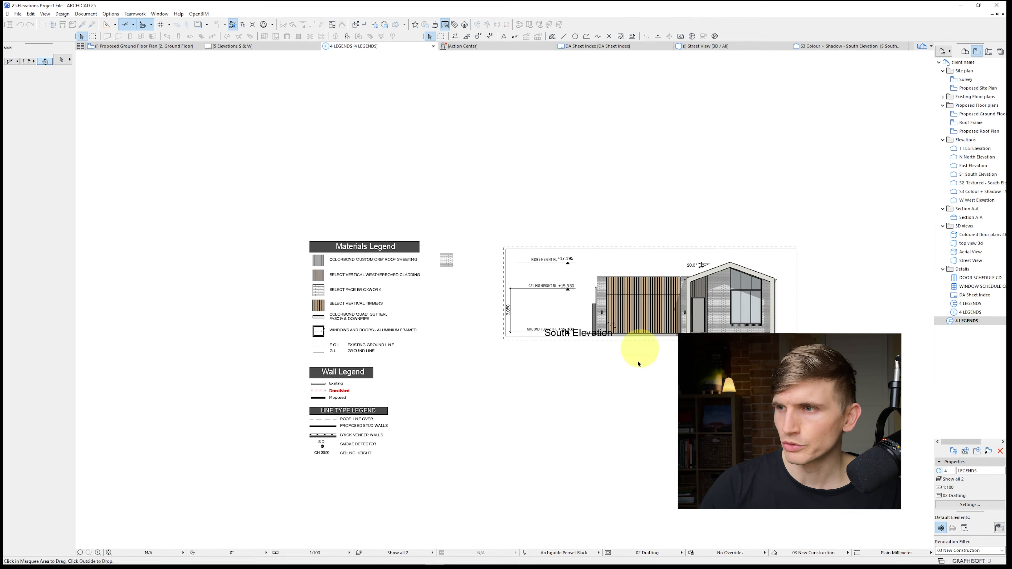
{"action": "left_click", "coordinate": [630, 393]}
{"action": "middle_click_drag", "start_coordinate": [630, 356], "coordinate": [478, 355]}
Explode the pasted South Elevation drawing into the current view without keeping the original, and select one of its brick fills
{"action": "left_click", "coordinate": [453, 274]}
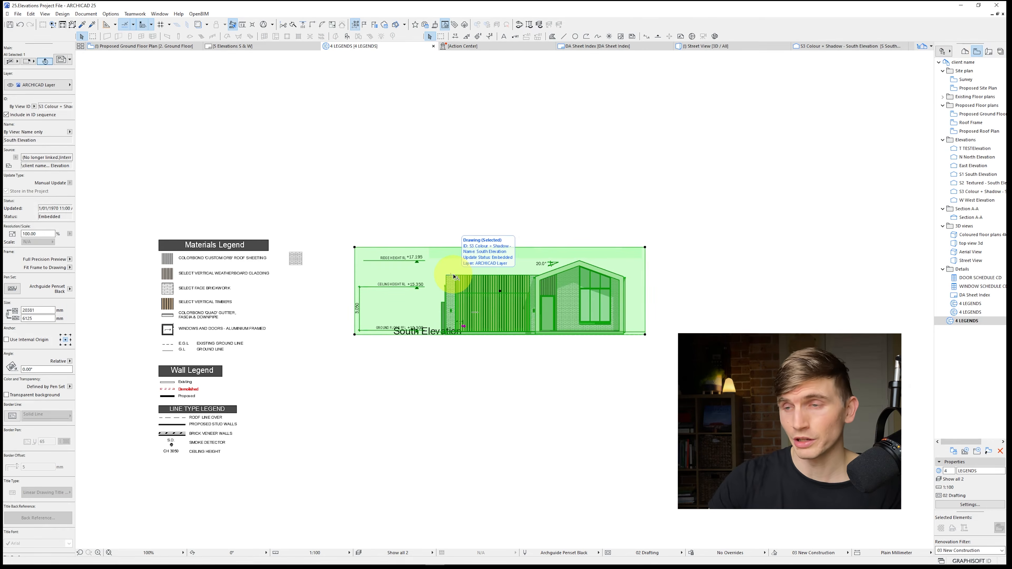
{"action": "right_click", "coordinate": [488, 293]}
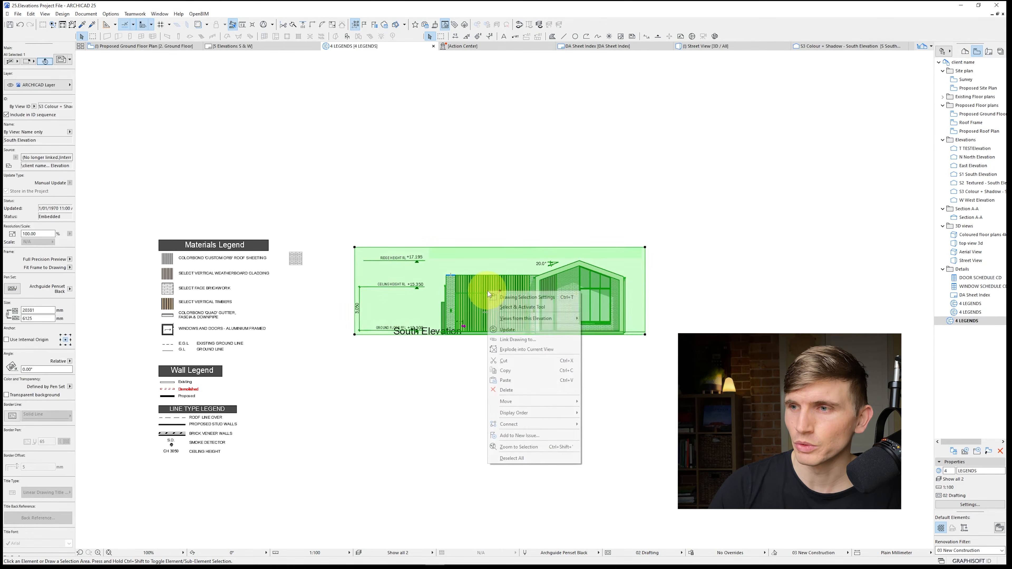
{"action": "left_click", "coordinate": [526, 349]}
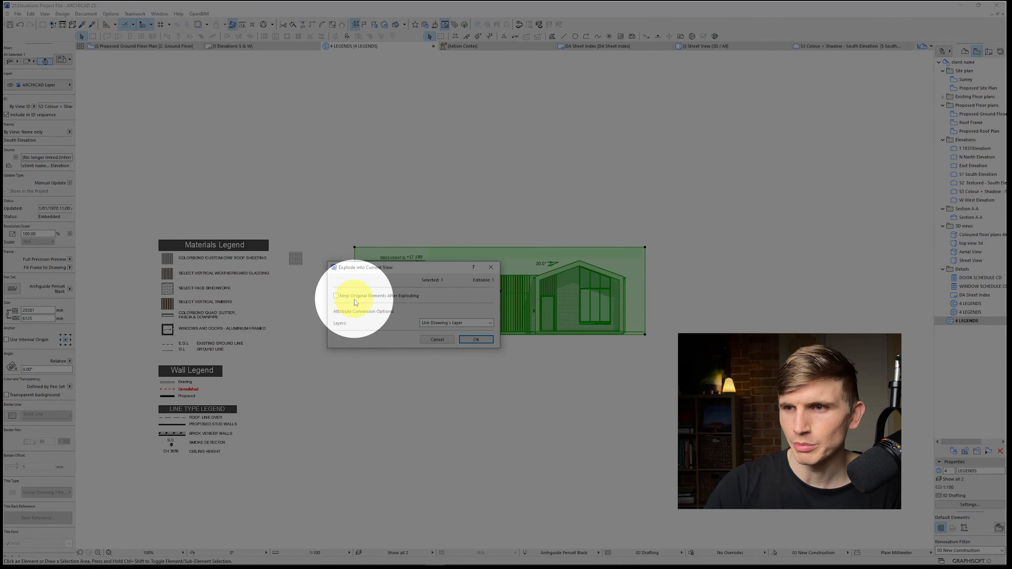
{"action": "left_click", "coordinate": [477, 340]}
{"action": "left_click", "coordinate": [571, 314]}
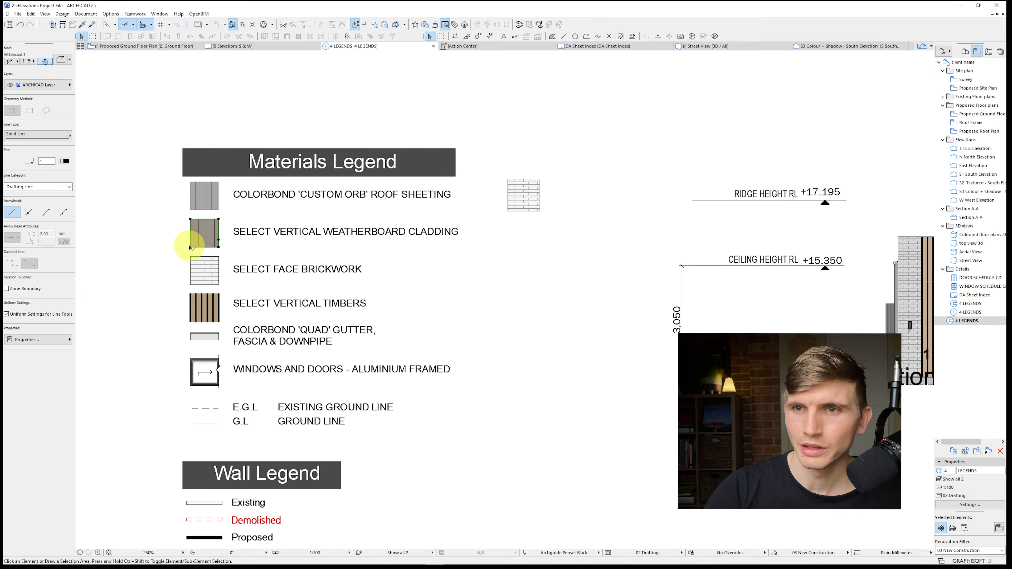
Drag a copy of the weatherboard swatch's square outline onto the upper part of the timber batten cladding in the exploded South Elevation
{"action": "left_click", "coordinate": [190, 248]}
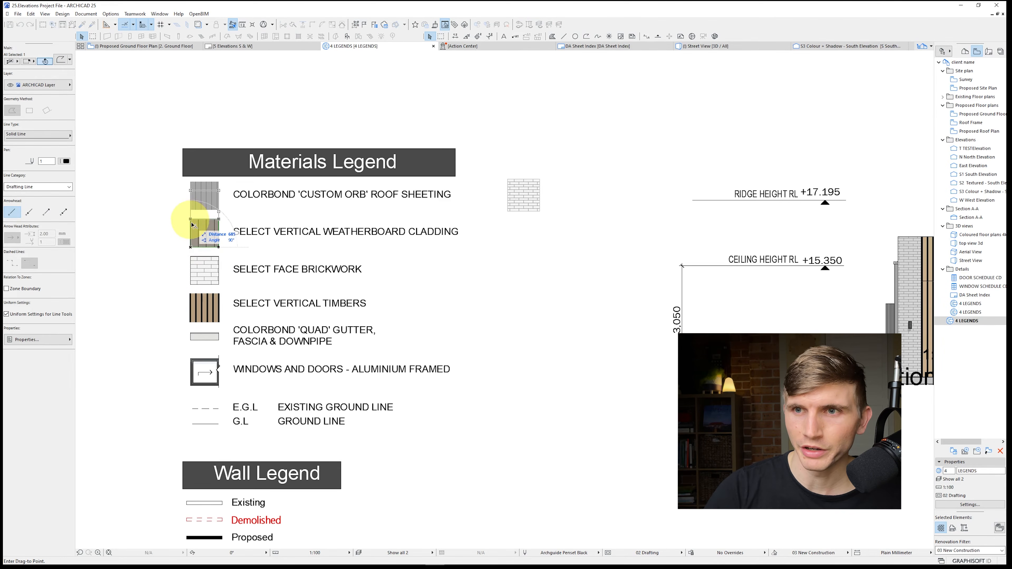
{"action": "scroll", "coordinate": [288, 254], "scroll_direction": "down", "scroll_amount": 4}
{"action": "key", "text": "ctrl"}
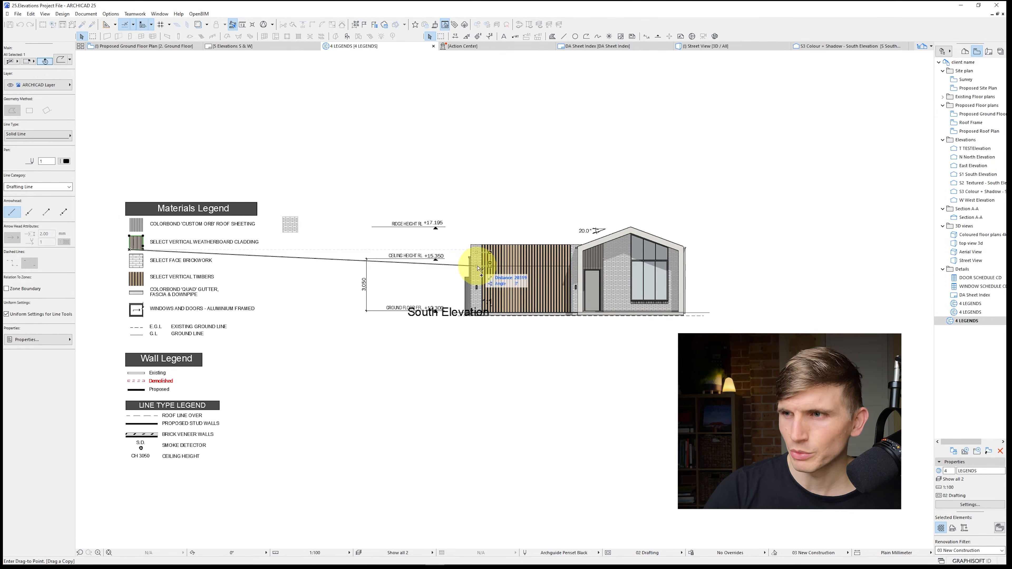
{"action": "scroll", "coordinate": [478, 267], "scroll_direction": "up", "scroll_amount": 3}
{"action": "scroll", "coordinate": [473, 287], "scroll_direction": "up", "scroll_amount": 2}
{"action": "left_click", "coordinate": [522, 245]}
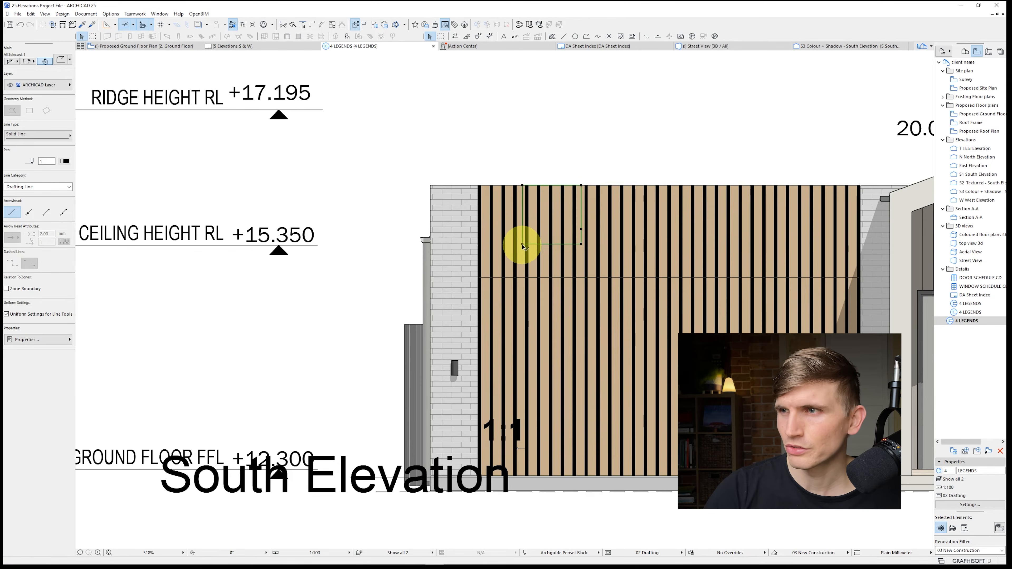
Select the timber battens around the copied square outline and move them straight up, clear of the South Elevation wall
{"action": "middle_click_drag", "start_coordinate": [547, 207], "coordinate": [404, 232]}
{"action": "left_click", "coordinate": [338, 216]}
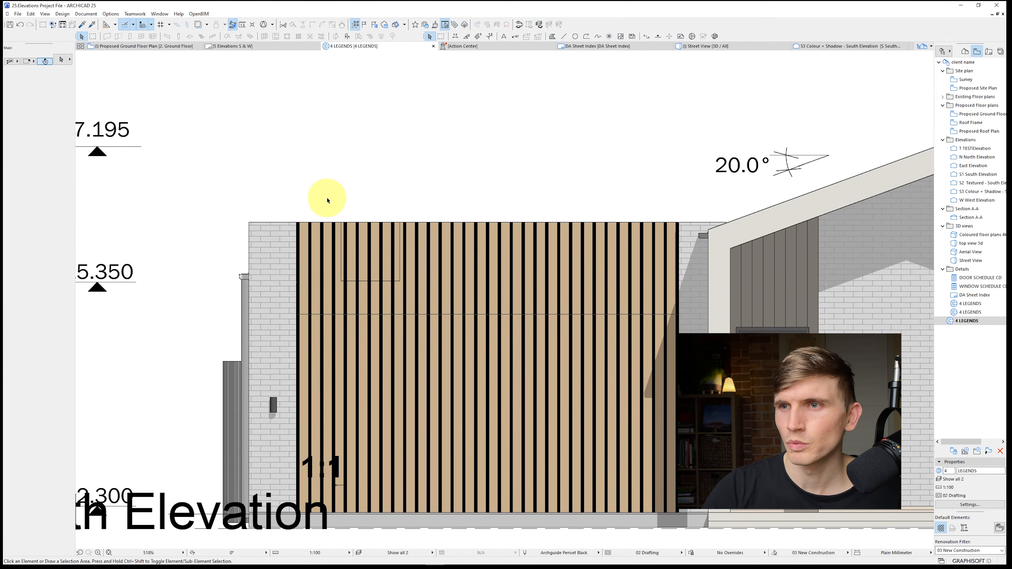
{"action": "left_click_drag", "start_coordinate": [328, 200], "coordinate": [424, 296]}
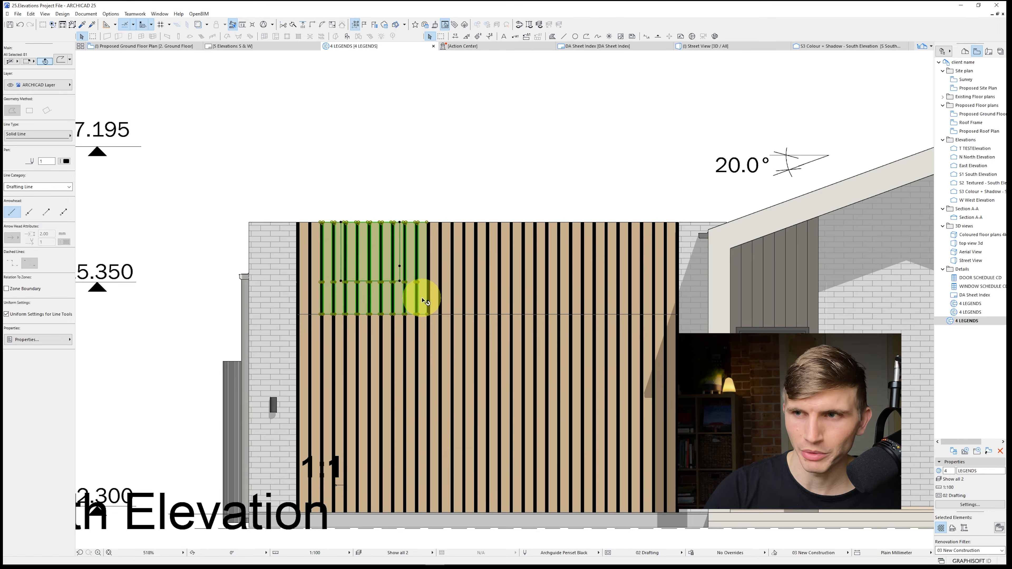
{"action": "key", "text": "ctrl+d"}
{"action": "left_click", "coordinate": [403, 259]}
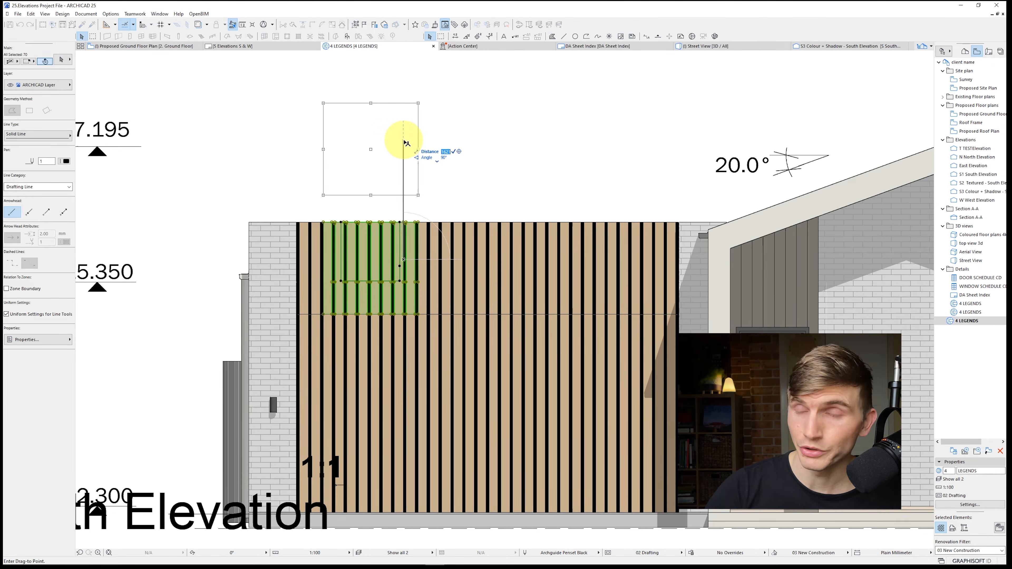
{"action": "left_click", "coordinate": [402, 113]}
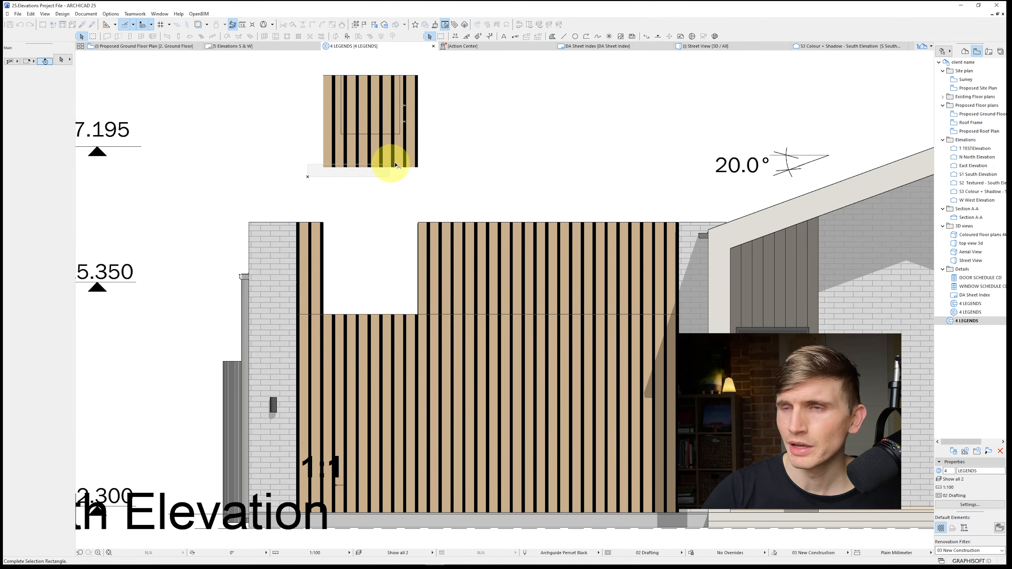
Split the separated timber battens along the square outline's edges and delete the pieces outside the square
{"action": "scroll", "coordinate": [339, 112], "scroll_direction": "up", "scroll_amount": 3}
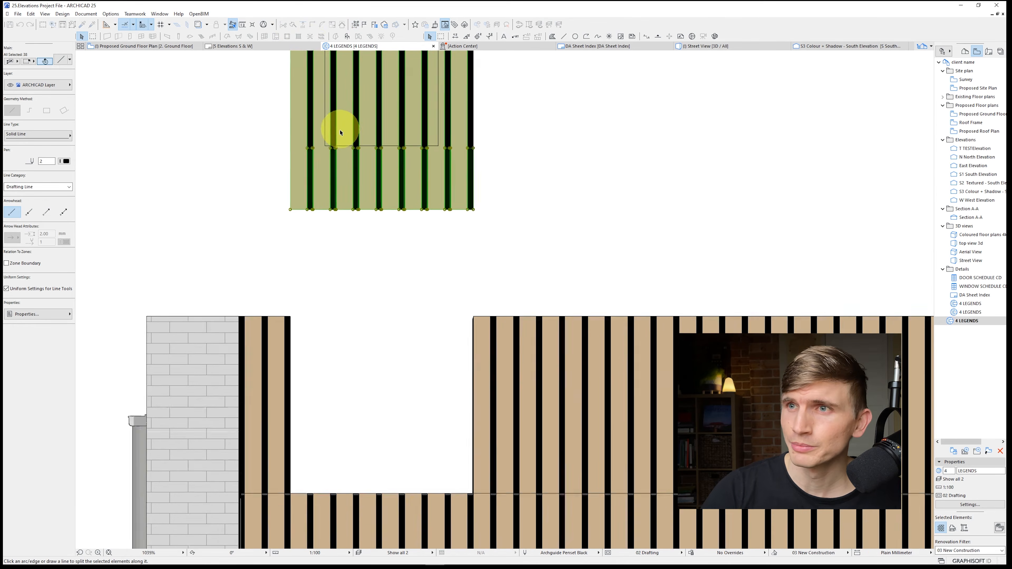
{"action": "left_click", "coordinate": [345, 227]}
{"action": "middle_click_drag", "start_coordinate": [435, 162], "coordinate": [375, 264]}
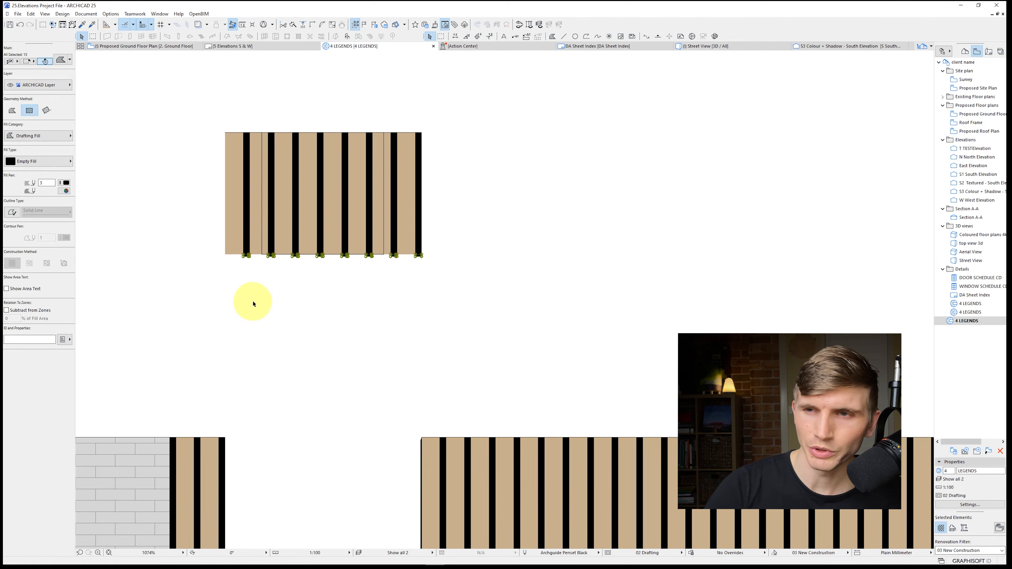
{"action": "left_click_drag", "start_coordinate": [134, 307], "coordinate": [249, 92]}
{"action": "key", "text": "Delete"}
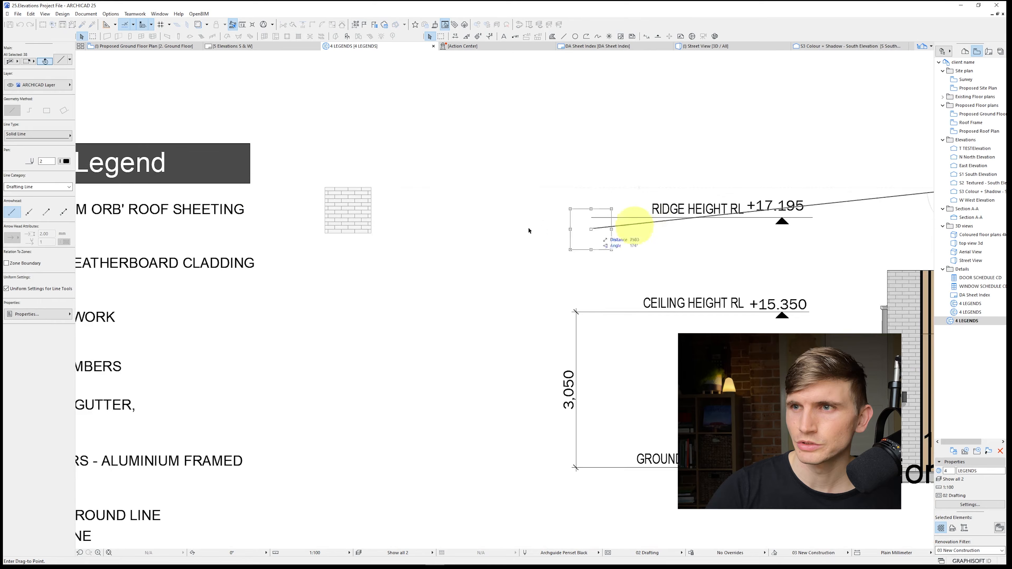
Move the trimmed timber swatch into the Materials Legend, just left of the existing SELECT VERTICAL TIMBERS swatch
{"action": "middle_click_drag", "start_coordinate": [231, 279], "coordinate": [434, 277]}
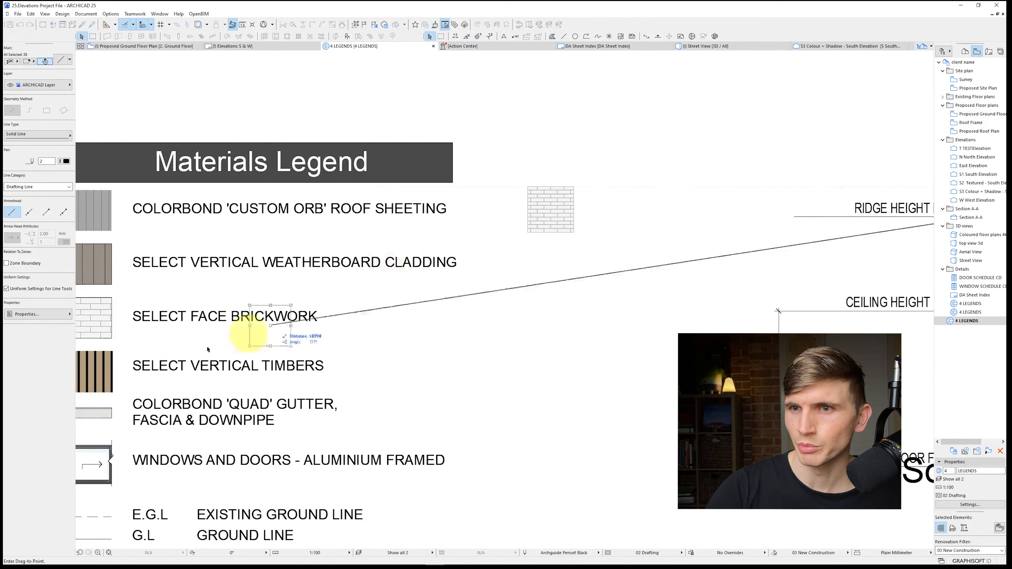
{"action": "middle_click_drag", "start_coordinate": [203, 351], "coordinate": [436, 292]}
{"action": "left_click", "coordinate": [275, 311]}
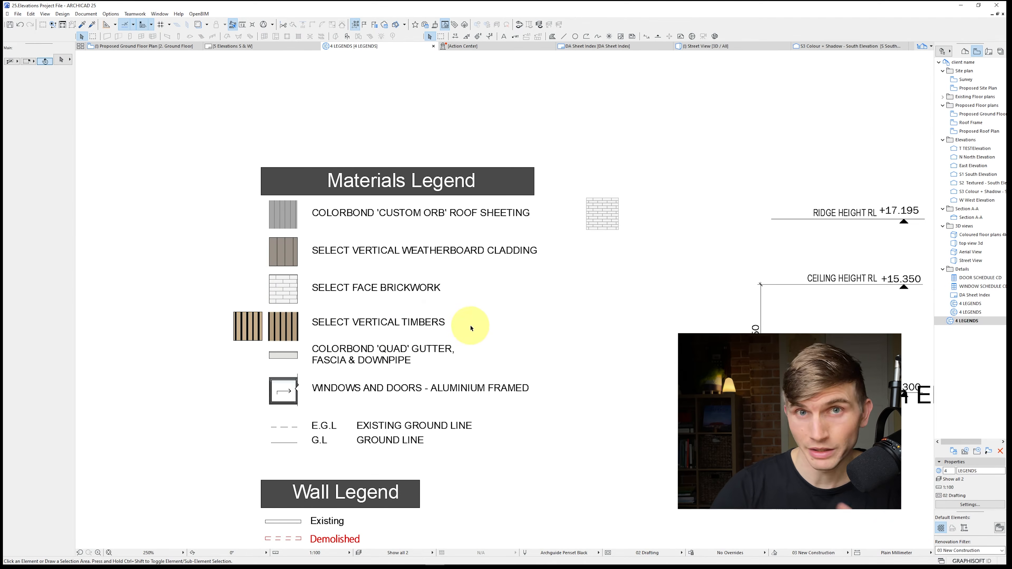
Bring the timber swatch's square outline from the Materials Legend onto the brickwork between the door and window of the exploded South Elevation
{"action": "left_click", "coordinate": [262, 341]}
{"action": "key", "text": "ctrl+d"}
{"action": "left_click", "coordinate": [262, 342]}
{"action": "middle_click_drag", "start_coordinate": [545, 333], "coordinate": [180, 316]}
{"action": "middle_click_drag", "start_coordinate": [478, 319], "coordinate": [268, 313]}
{"action": "left_click", "coordinate": [453, 377]}
{"action": "scroll", "coordinate": [454, 373], "scroll_direction": "up", "scroll_amount": 5}
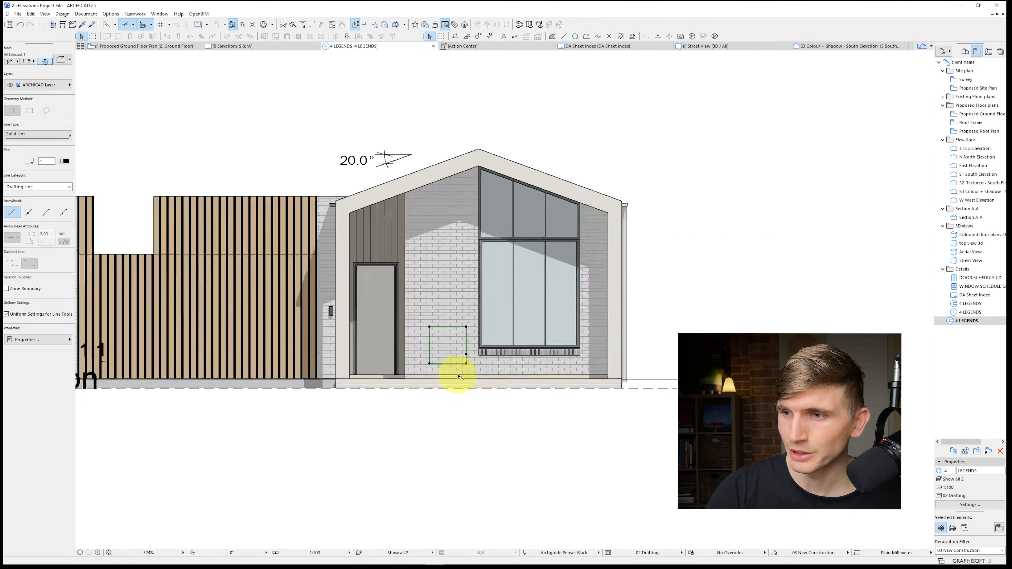
Select the sunlit brick fill around the square outline and move both straight down, clear of the South Elevation
{"action": "left_click", "coordinate": [420, 277], "text": "shift"}
{"action": "key", "text": "ctrl+d"}
{"action": "left_click", "coordinate": [426, 279]}
{"action": "scroll", "coordinate": [418, 359], "scroll_direction": "down", "scroll_amount": 5}
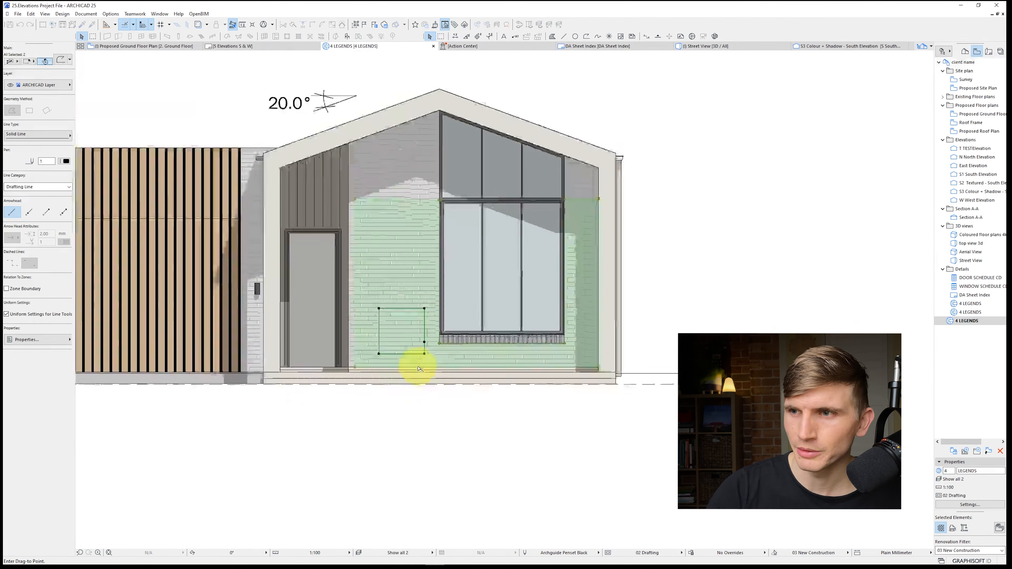
{"action": "left_click", "coordinate": [412, 382]}
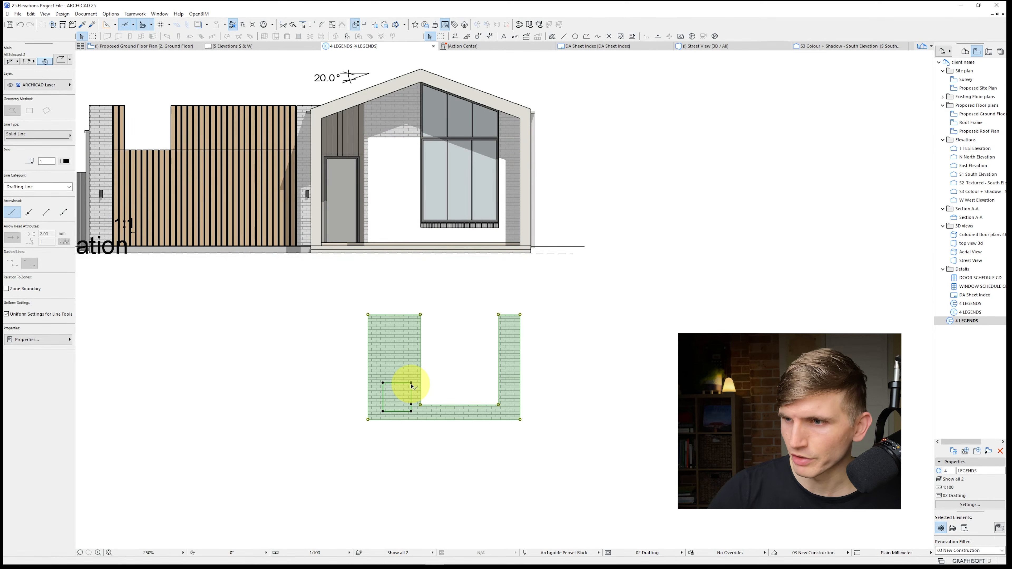
Split the separated brick fill along the square outline's edges and delete the pieces outside the square
{"action": "scroll", "coordinate": [412, 386], "scroll_direction": "up", "scroll_amount": 3}
{"action": "left_click", "coordinate": [410, 378]}
{"action": "key", "text": "ctrl+z"}
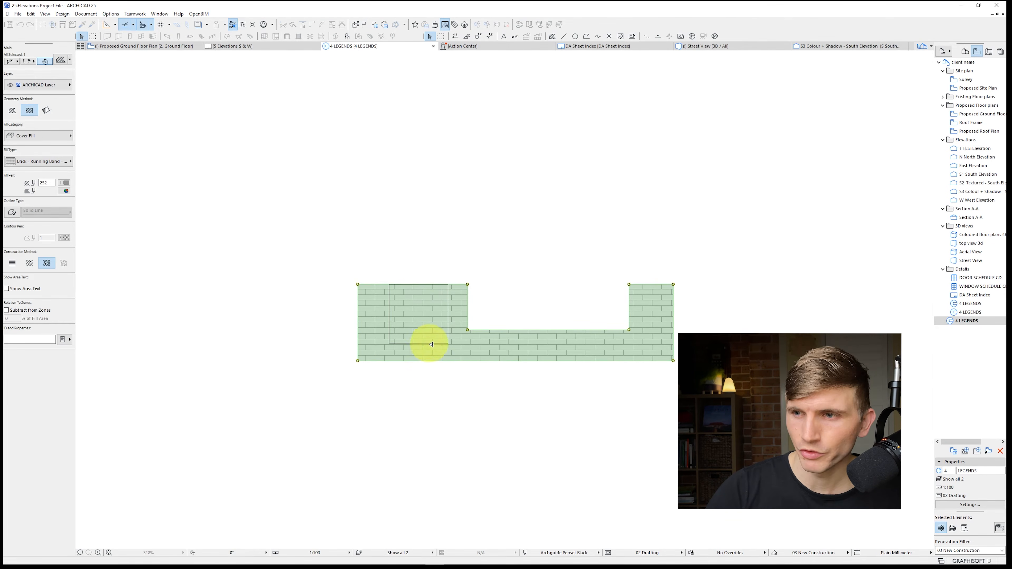
{"action": "left_click", "coordinate": [448, 323]}
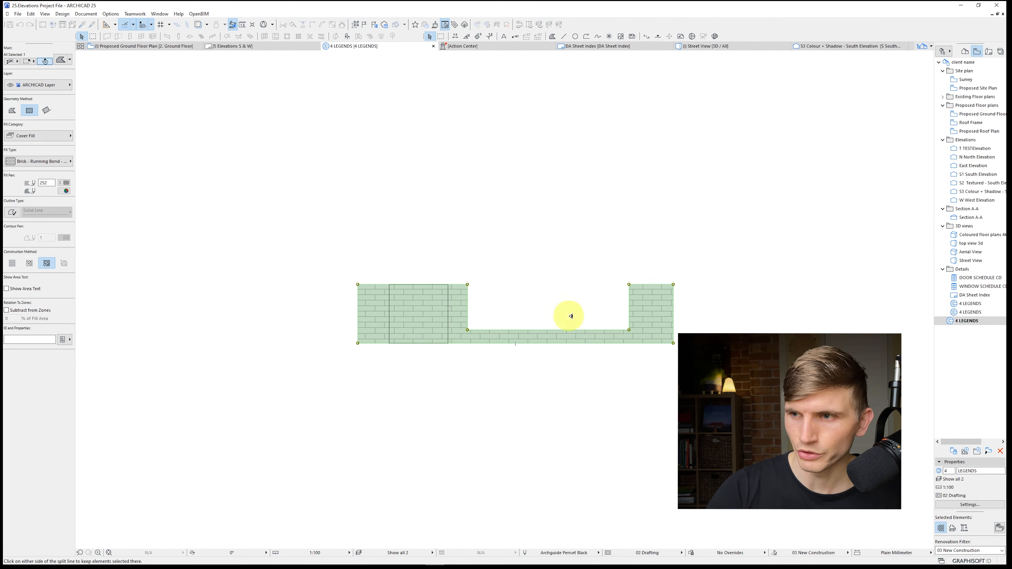
{"action": "left_click", "coordinate": [569, 314]}
{"action": "key", "text": "Delete"}
{"action": "left_click", "coordinate": [400, 326]}
{"action": "left_click", "coordinate": [390, 320]}
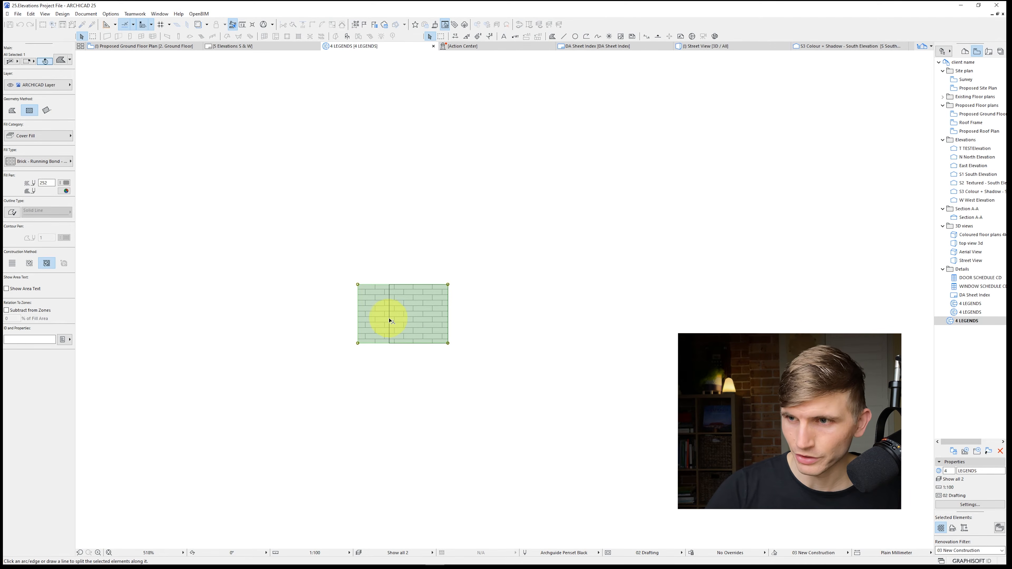
{"action": "left_click", "coordinate": [732, 301]}
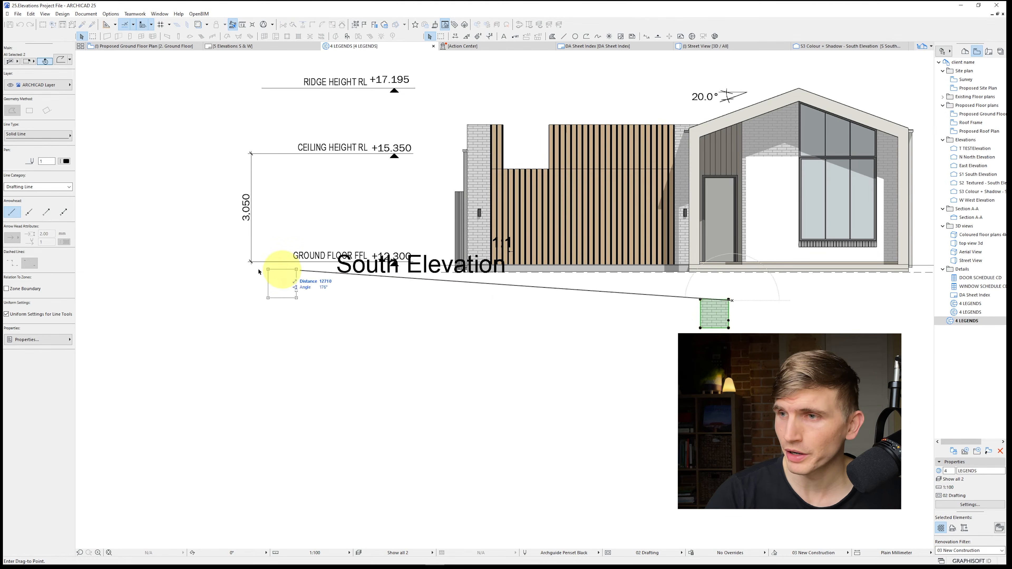
Move the trimmed brick swatch into the Materials Legend, just left of the existing SELECT FACE BRICKWORK swatch
{"action": "middle_click_drag", "start_coordinate": [283, 270], "coordinate": [663, 363]}
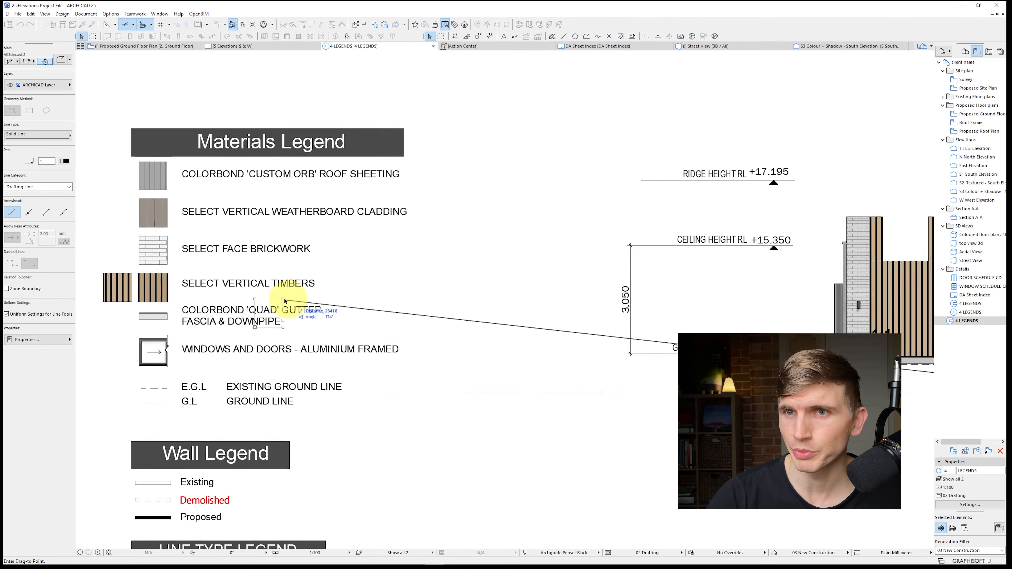
{"action": "middle_click_drag", "start_coordinate": [287, 299], "coordinate": [363, 302]}
{"action": "left_click", "coordinate": [211, 241]}
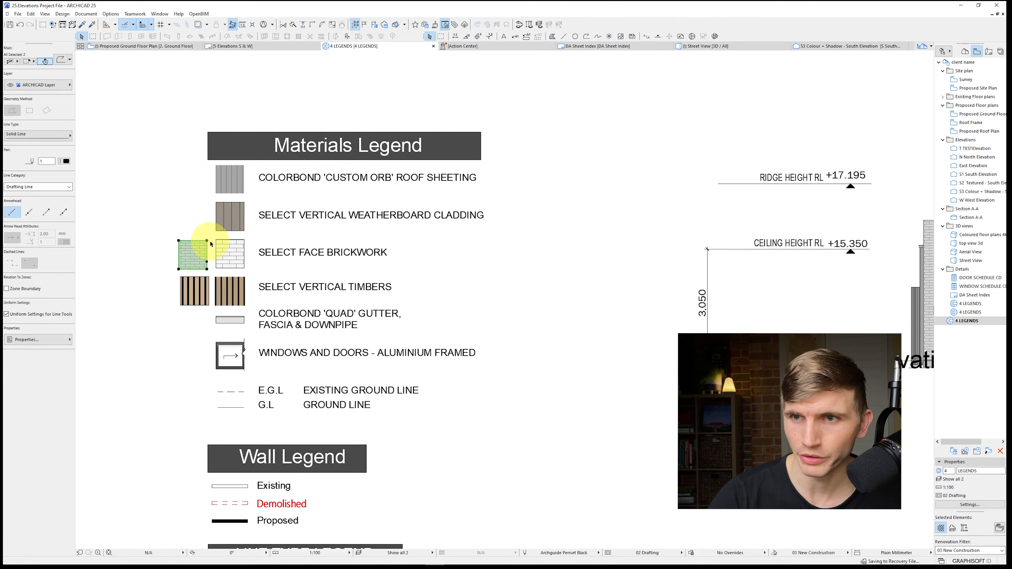
On layout 5 Elevations S & W, move the Materials Legend drawing against the South Elevation wall and compare its brick swatch with the brickwork
{"action": "left_click", "coordinate": [477, 308]}
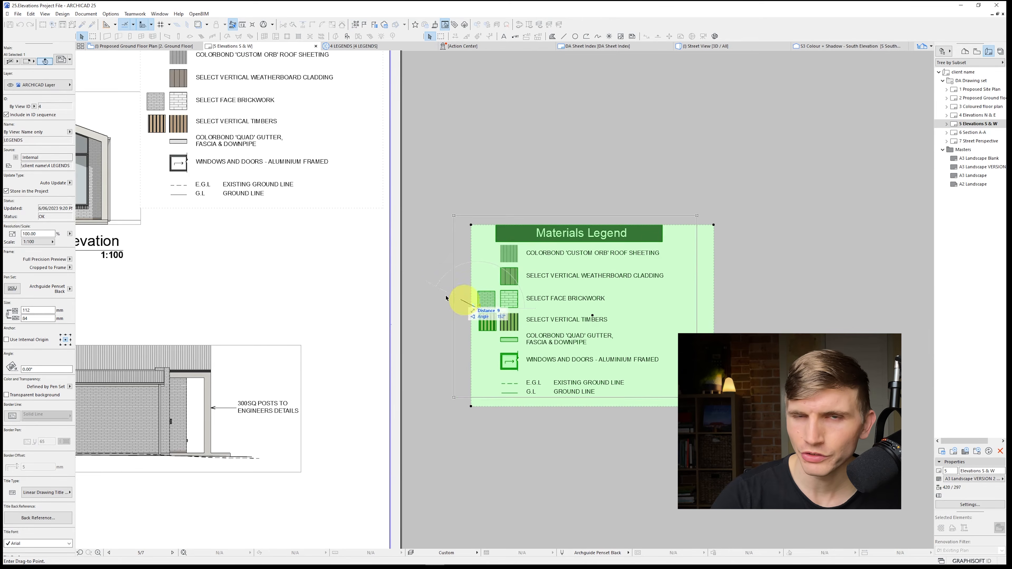
{"action": "scroll", "coordinate": [224, 231], "scroll_direction": "up", "scroll_amount": 2}
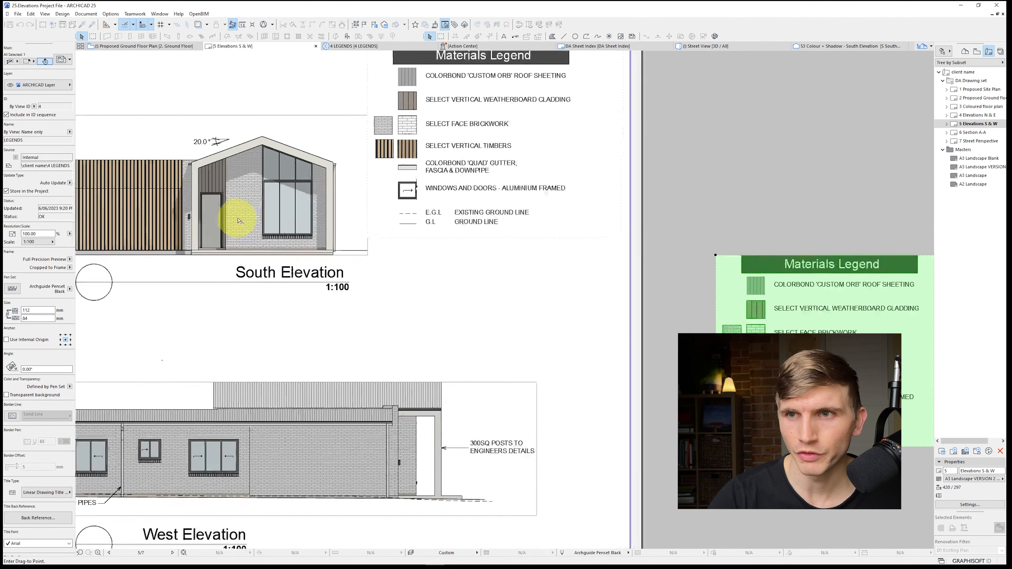
{"action": "scroll", "coordinate": [239, 220], "scroll_direction": "up", "scroll_amount": 3}
{"action": "scroll", "coordinate": [239, 216], "scroll_direction": "up", "scroll_amount": 5}
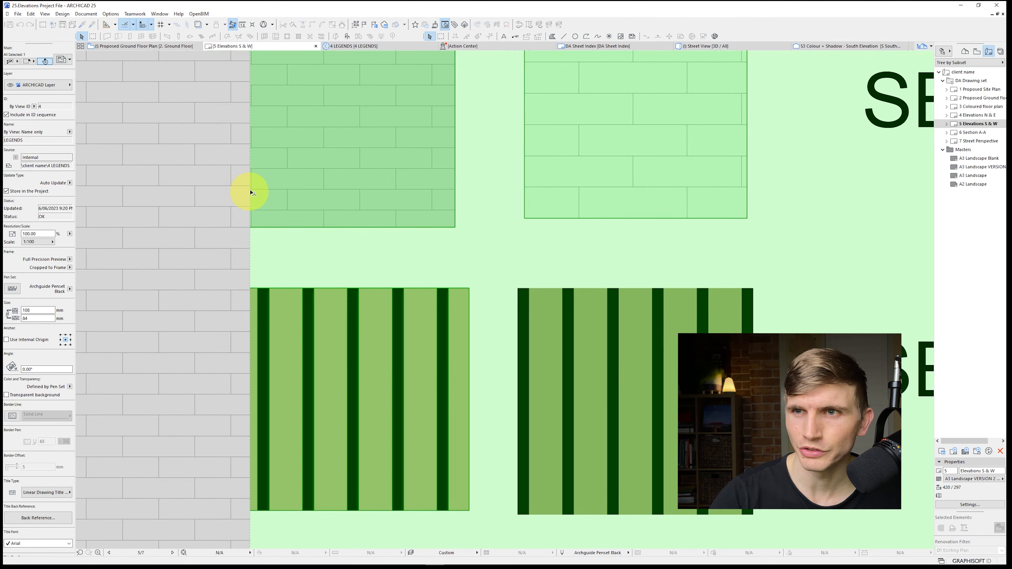
{"action": "scroll", "coordinate": [250, 166], "scroll_direction": "up", "scroll_amount": 5}
{"action": "key", "text": "ctrl+d"}
{"action": "left_click", "coordinate": [254, 180]}
{"action": "left_click", "coordinate": [255, 163]}
{"action": "key", "text": "Escape"}
{"action": "scroll", "coordinate": [302, 284], "scroll_direction": "down", "scroll_amount": 6}
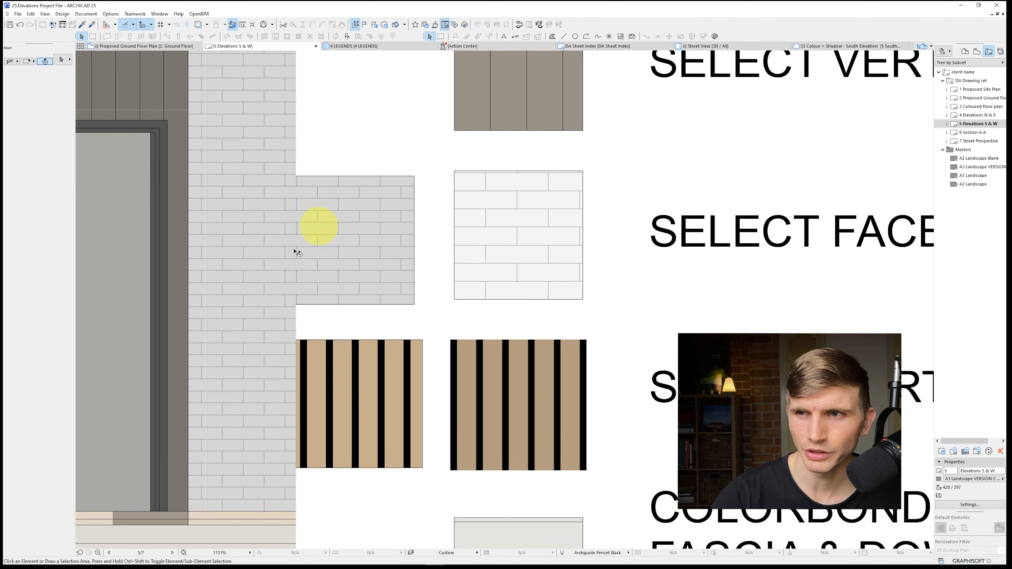
{"action": "scroll", "coordinate": [350, 258], "scroll_direction": "down", "scroll_amount": 1}
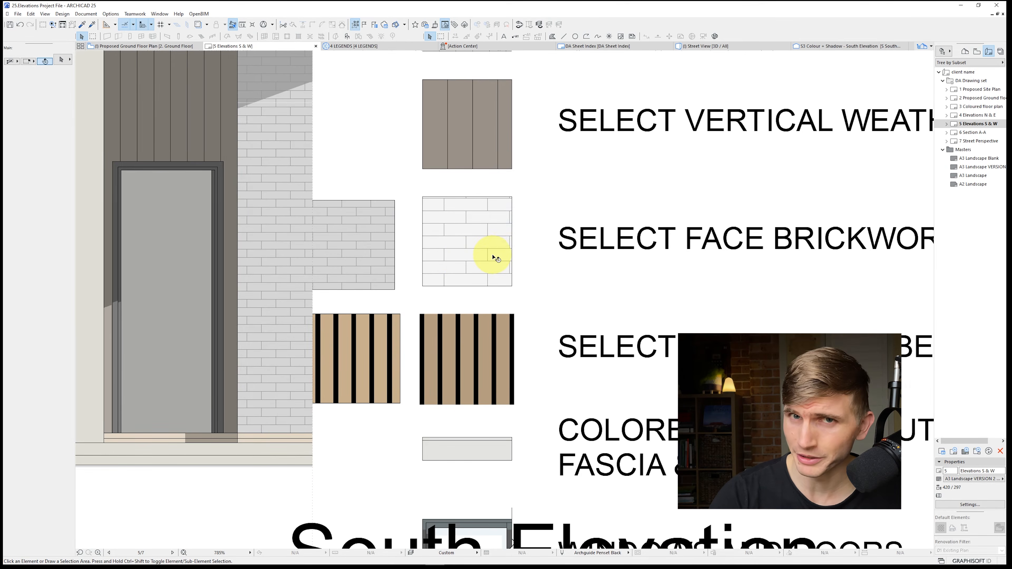
{"action": "scroll", "coordinate": [640, 351], "scroll_direction": "down", "scroll_amount": 6}
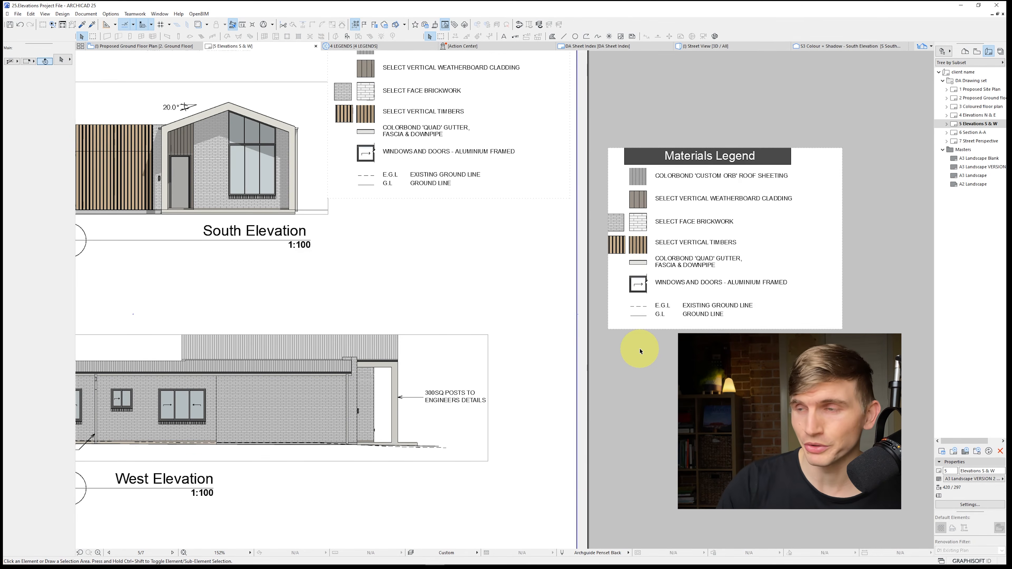
{"action": "scroll", "coordinate": [663, 286], "scroll_direction": "up", "scroll_amount": 1}
{"action": "left_click", "coordinate": [663, 286]}
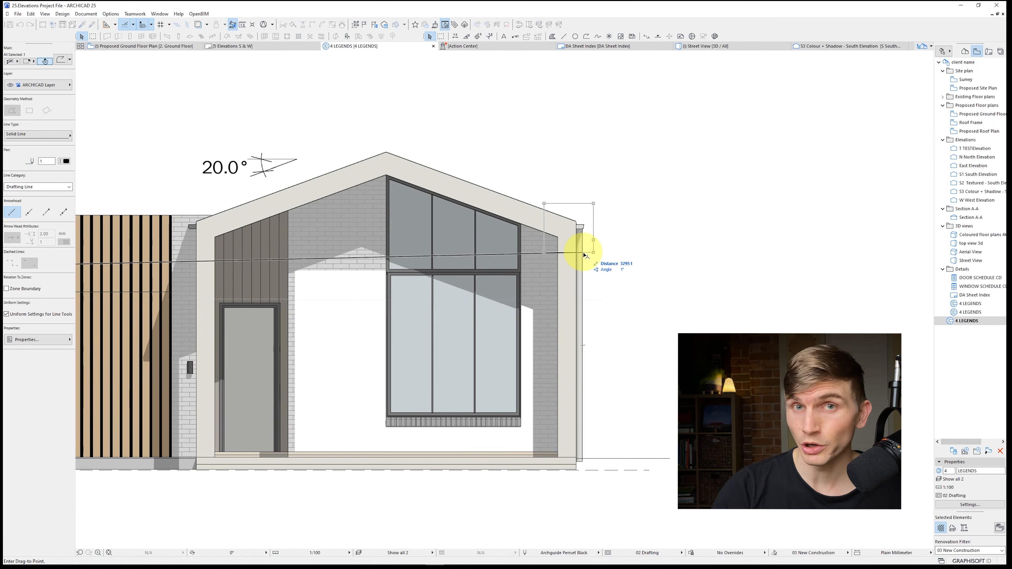
{"action": "left_click", "coordinate": [584, 254]}
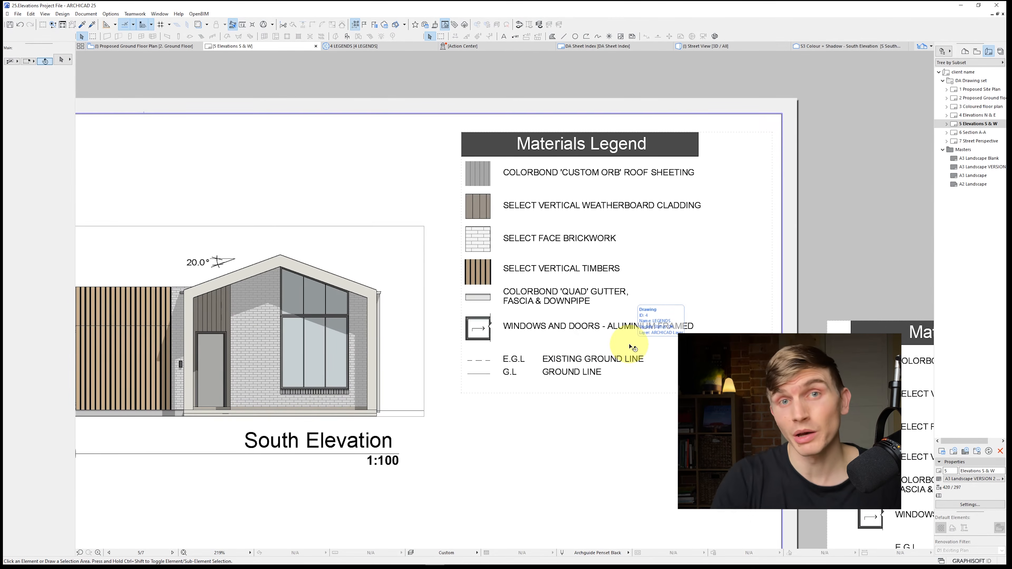
{"action": "left_click", "coordinate": [633, 347]}
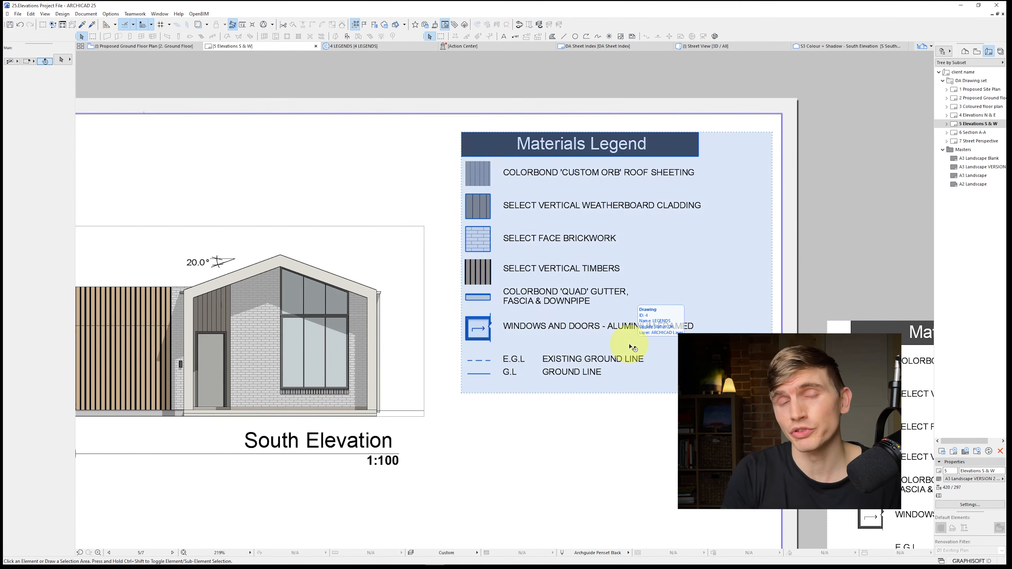
Crop the left and right sides of the off-sheet Materials Legend drawing's frame to a width of 81 mm
{"action": "left_click", "coordinate": [878, 238]}
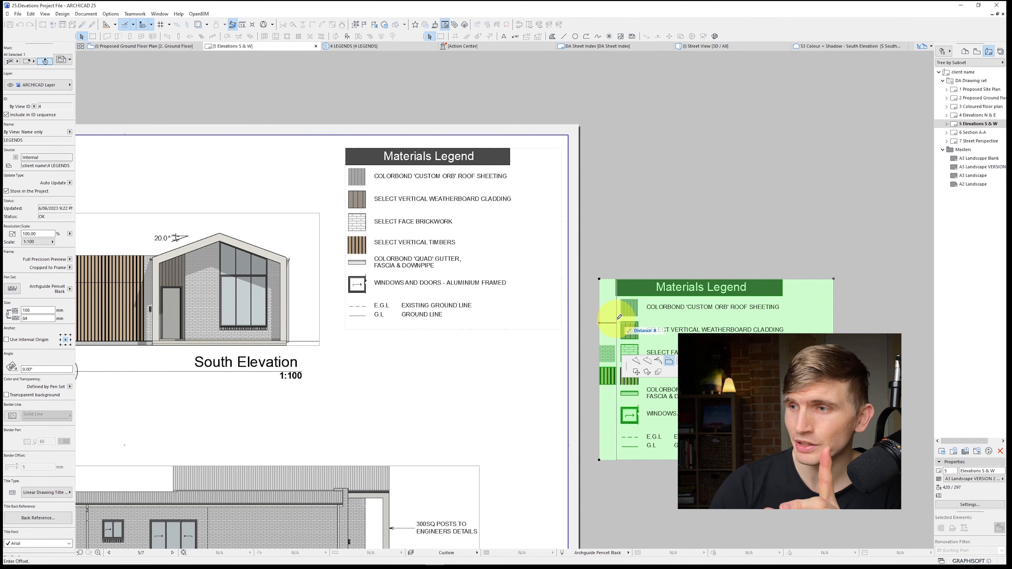
{"action": "left_click", "coordinate": [620, 317]}
{"action": "left_click", "coordinate": [833, 338]}
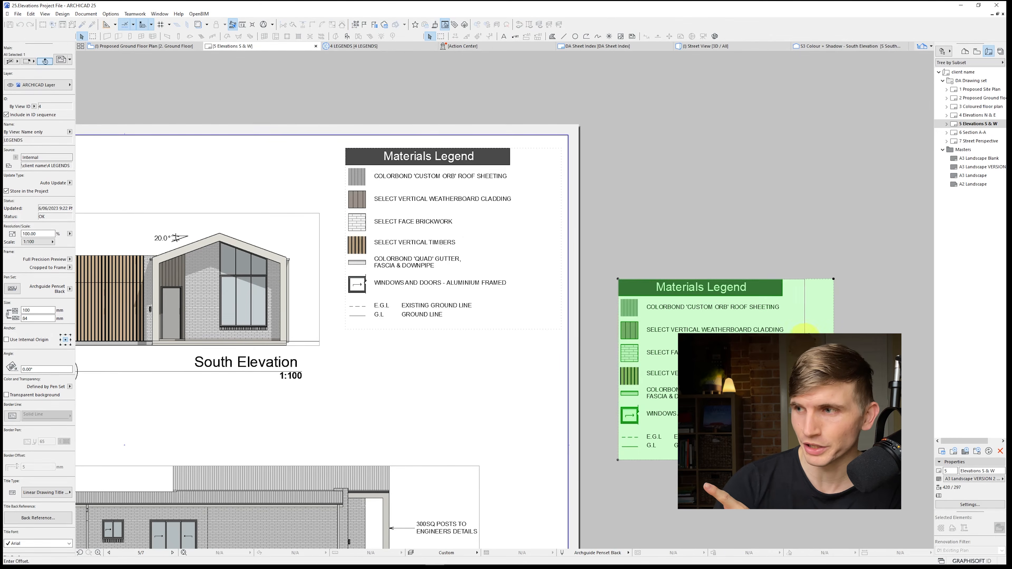
{"action": "left_click", "coordinate": [792, 337]}
Delete the old Materials Legend drawing from the sheet and move the cropped one into the sheet's upper right corner
{"action": "left_click", "coordinate": [562, 246]}
{"action": "key", "text": "Delete"}
{"action": "left_click", "coordinate": [729, 343]}
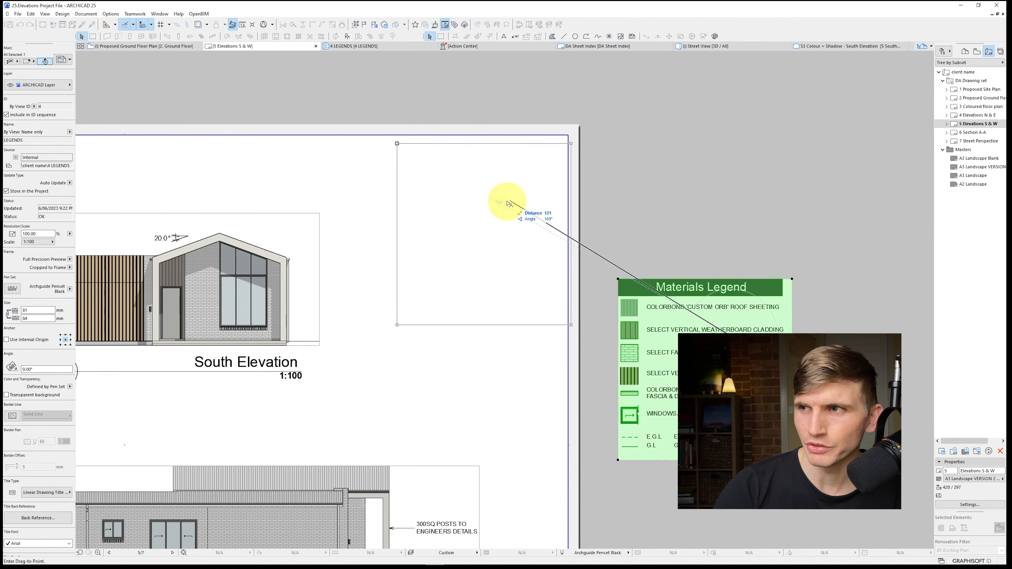
{"action": "left_click", "coordinate": [502, 201]}
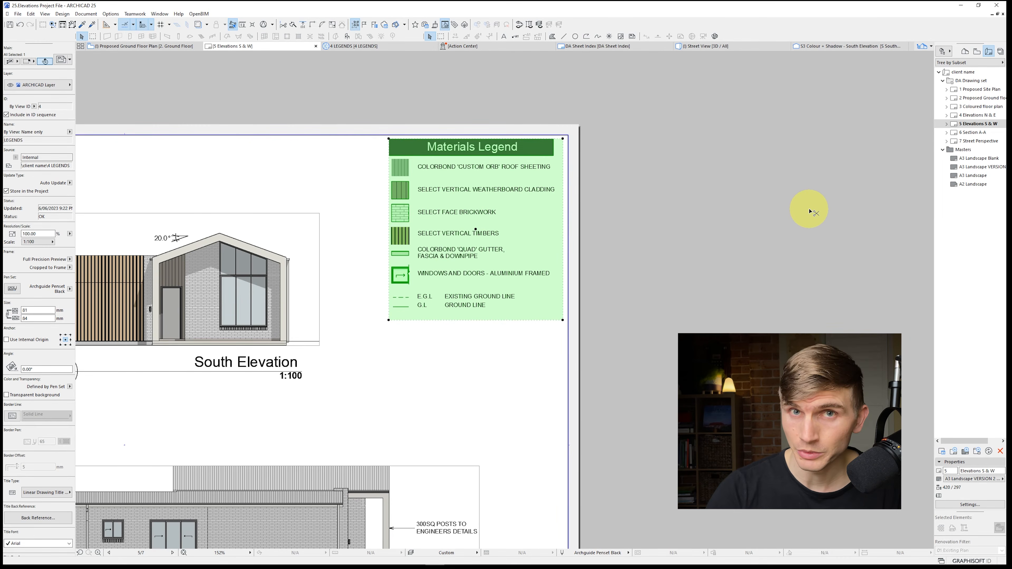
Paste the cropped Materials Legend drawing into the 4 Elevations N & E layout and set its title type to No Title
{"action": "double_click", "coordinate": [977, 115]}
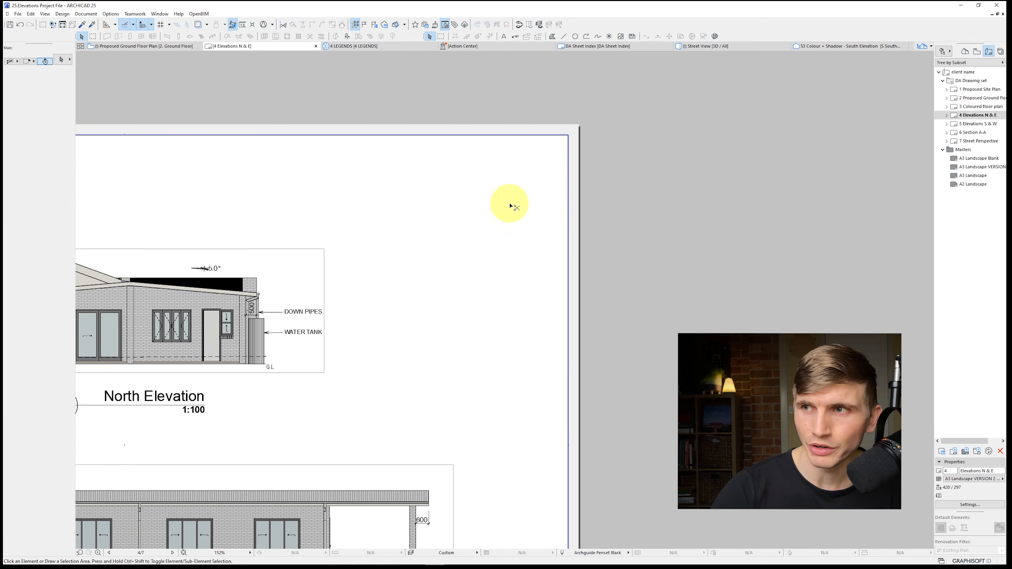
{"action": "key", "text": "ctrl+v"}
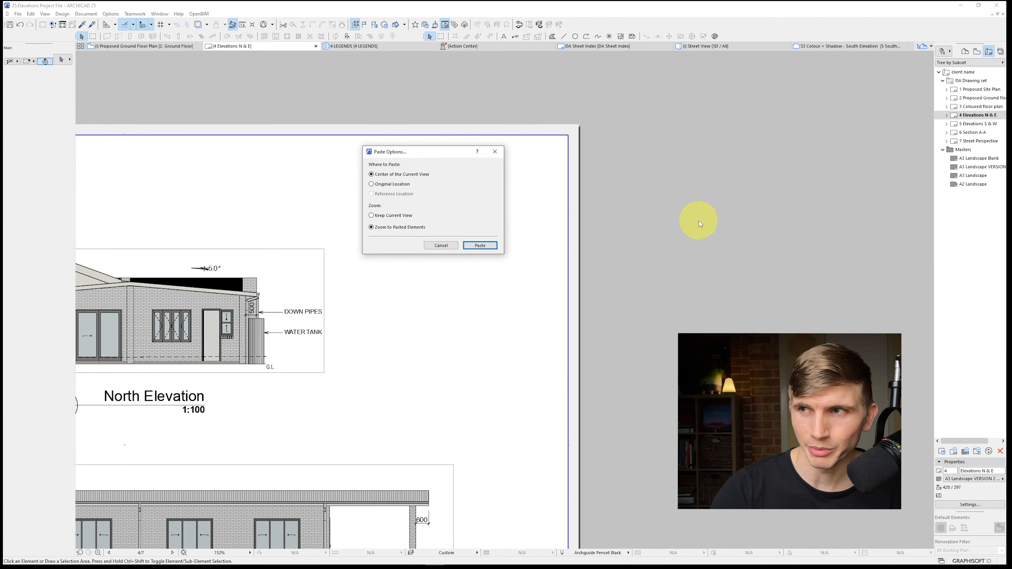
{"action": "left_click", "coordinate": [481, 245]}
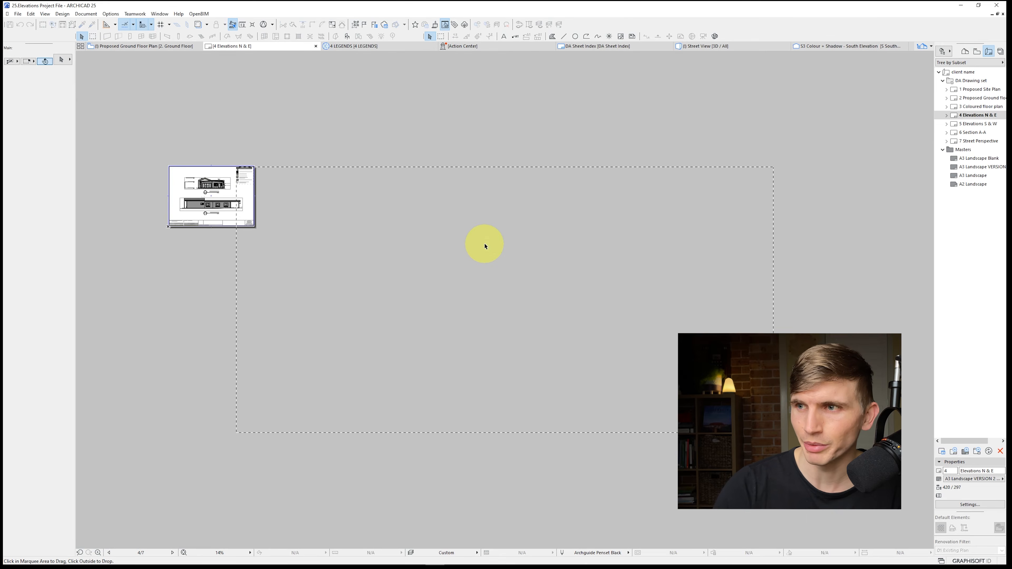
{"action": "left_click", "coordinate": [50, 493]}
{"action": "left_click", "coordinate": [85, 490]}
{"action": "scroll", "coordinate": [445, 220], "scroll_direction": "up", "scroll_amount": 6}
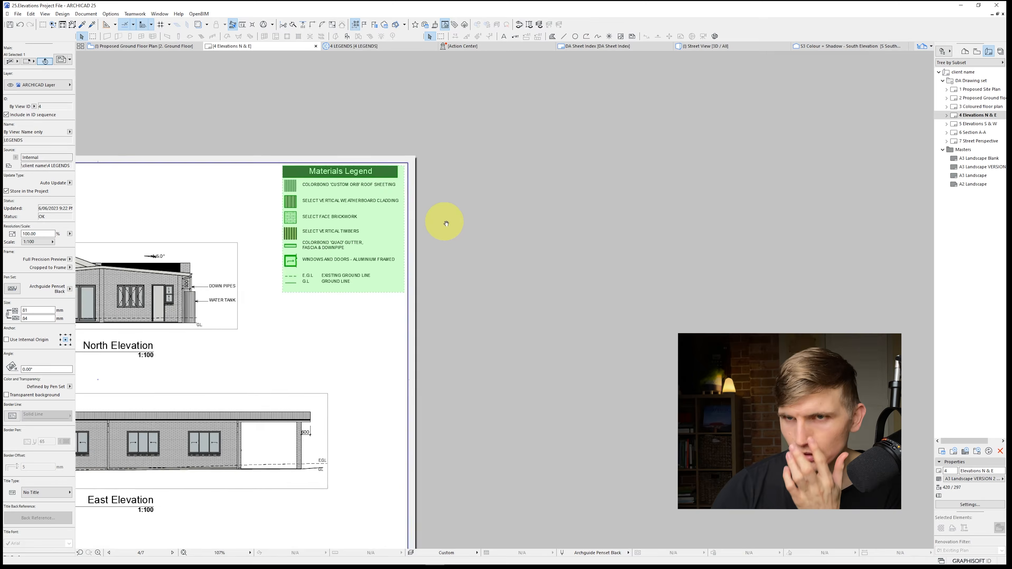
{"action": "key", "text": "Escape"}
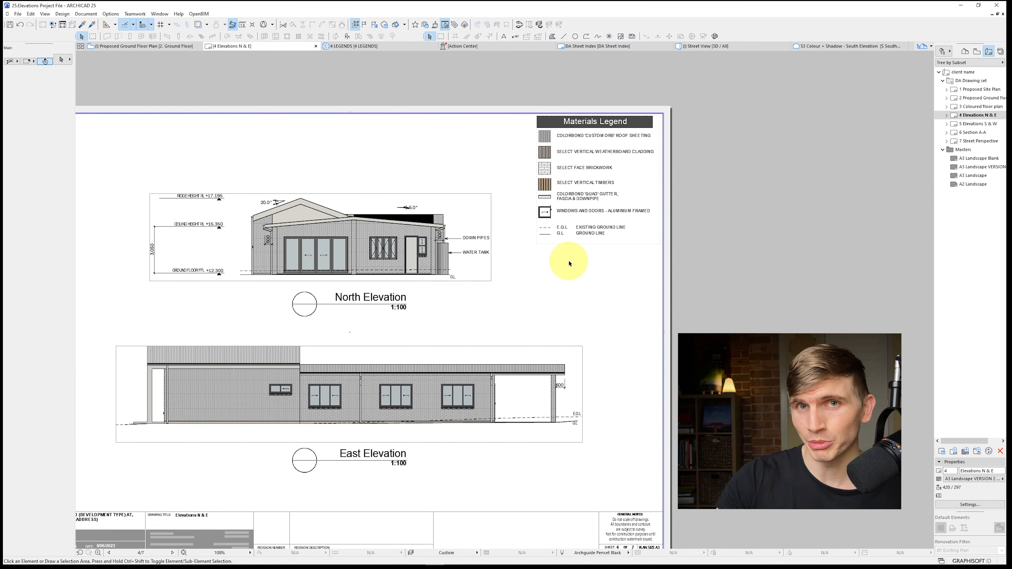
Review the placed Materials Legend on the 4 Elevations N & E and 5 Elevations S & W layouts
{"action": "left_click", "coordinate": [646, 218]}
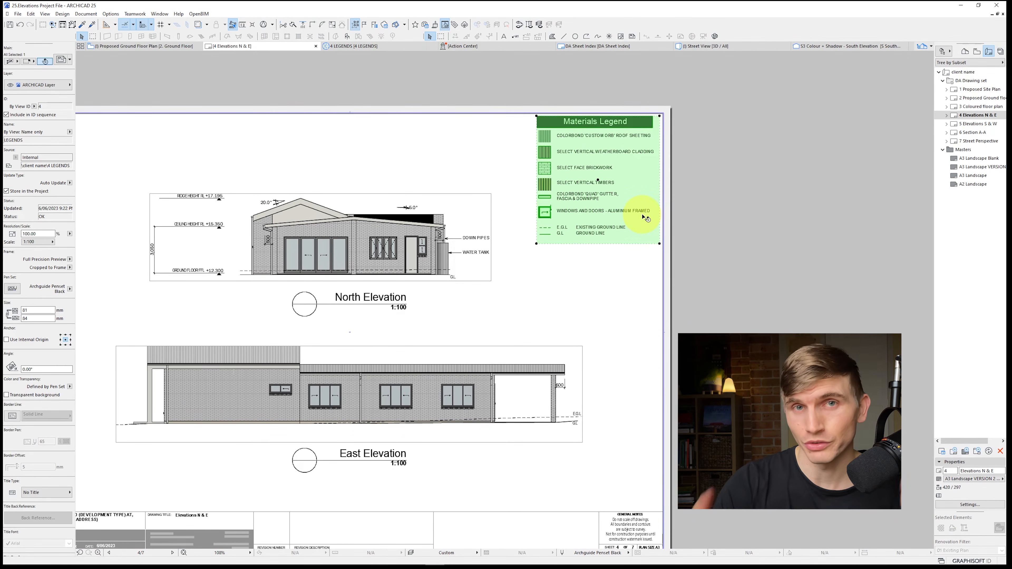
{"action": "scroll", "coordinate": [645, 218], "scroll_direction": "up", "scroll_amount": 1}
{"action": "key", "text": "Escape"}
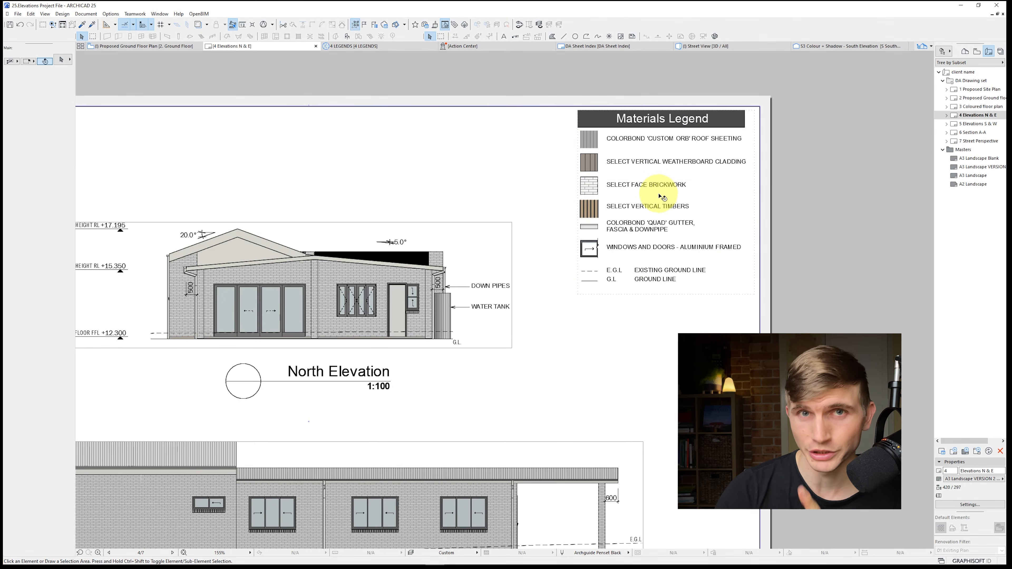
{"action": "double_click", "coordinate": [977, 123]}
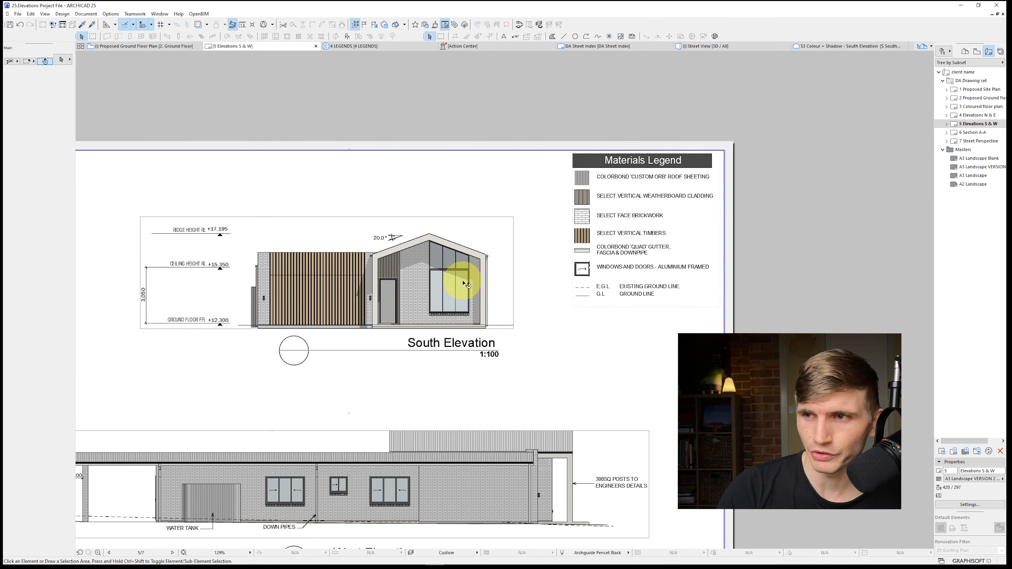
{"action": "scroll", "coordinate": [463, 284], "scroll_direction": "up", "scroll_amount": 1}
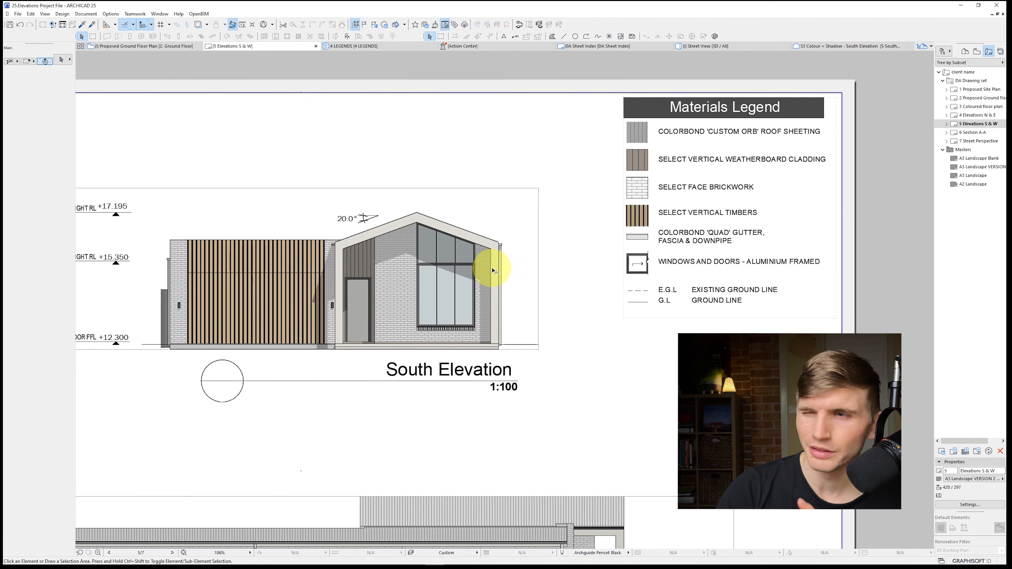
{"action": "left_click", "coordinate": [397, 243]}
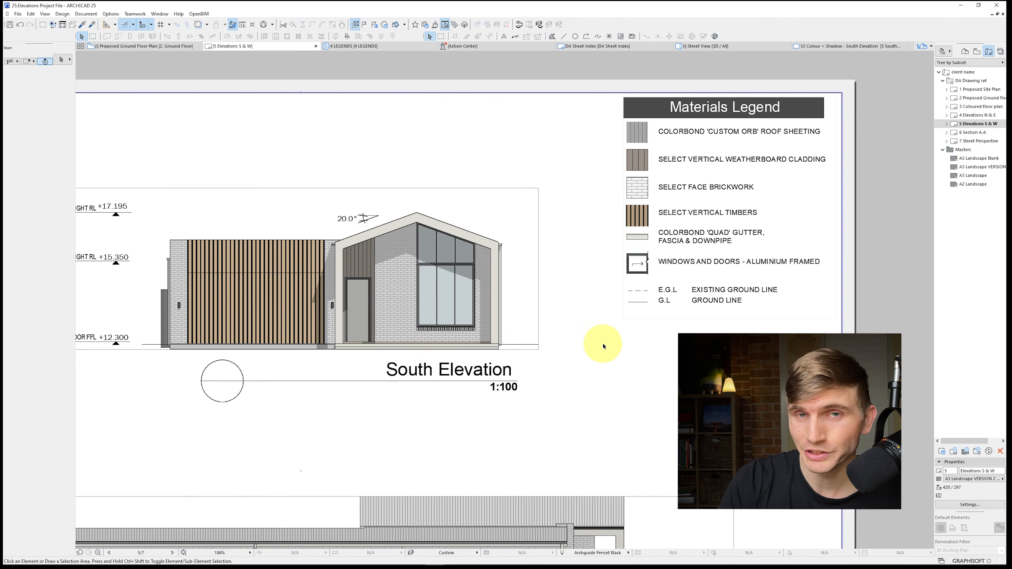
Open the South Elevation drawing's source view and turn off Shadow in its elevation settings
{"action": "left_click", "coordinate": [437, 246]}
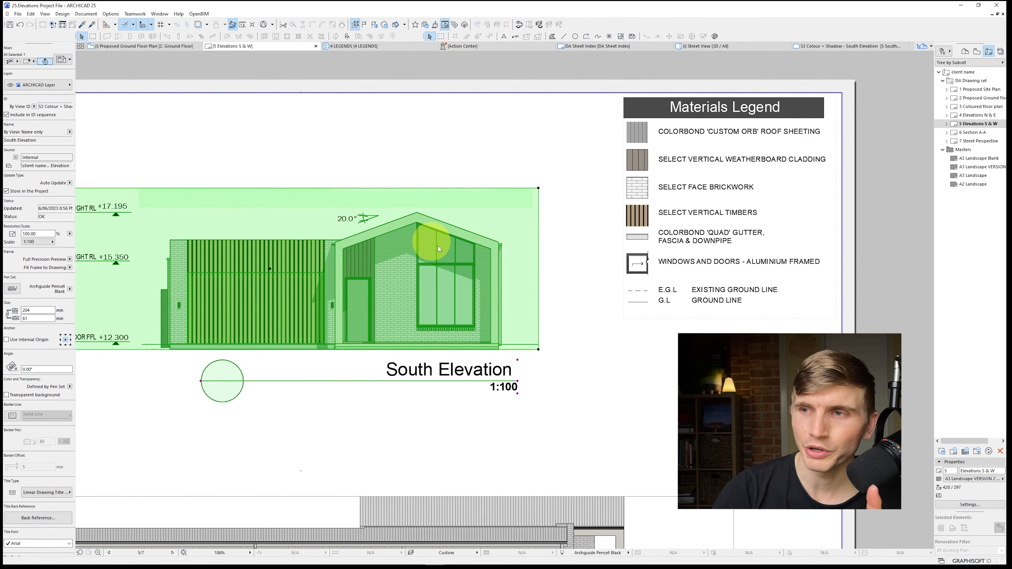
{"action": "right_click", "coordinate": [433, 243]}
{"action": "left_click", "coordinate": [452, 273]}
{"action": "right_click", "coordinate": [972, 191]}
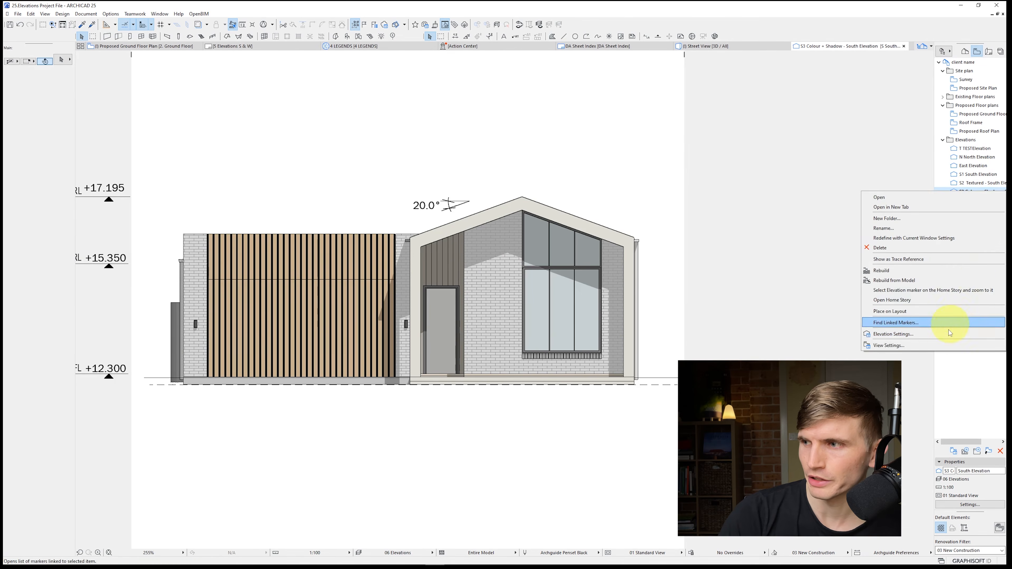
{"action": "left_click", "coordinate": [933, 334]}
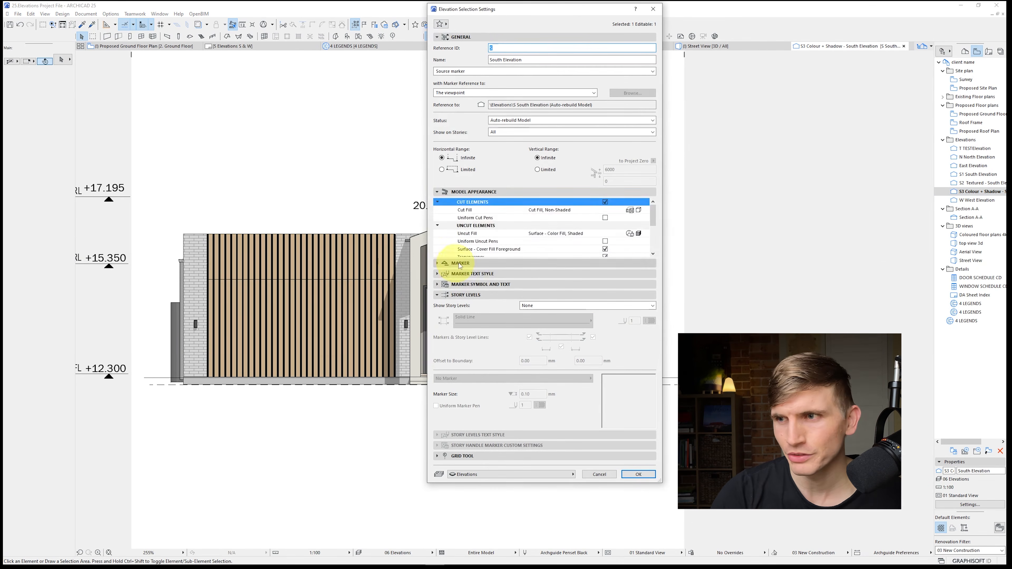
{"action": "scroll", "coordinate": [459, 255], "scroll_direction": "down", "scroll_amount": 5}
{"action": "left_click", "coordinate": [610, 249]}
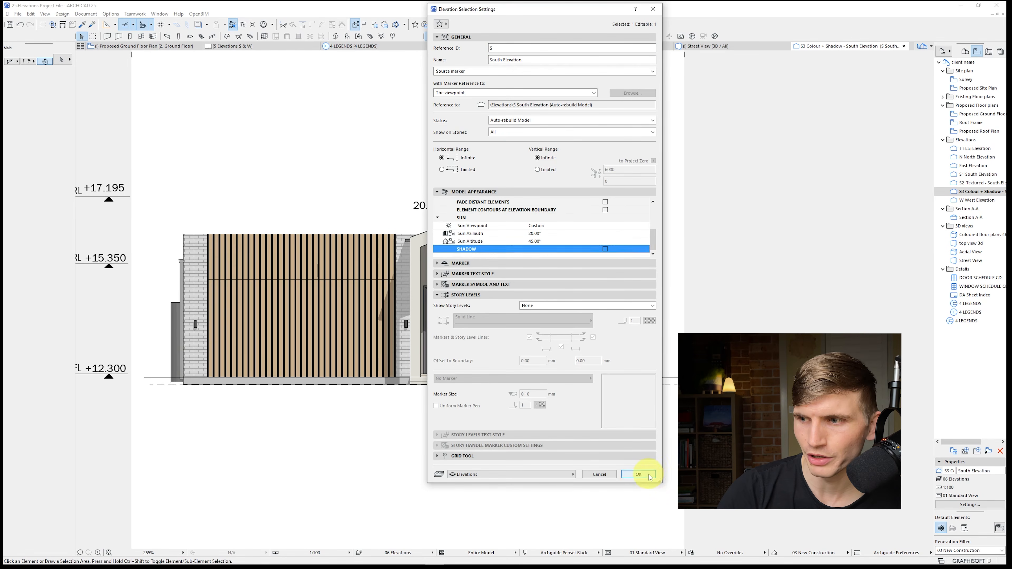
{"action": "left_click", "coordinate": [649, 478]}
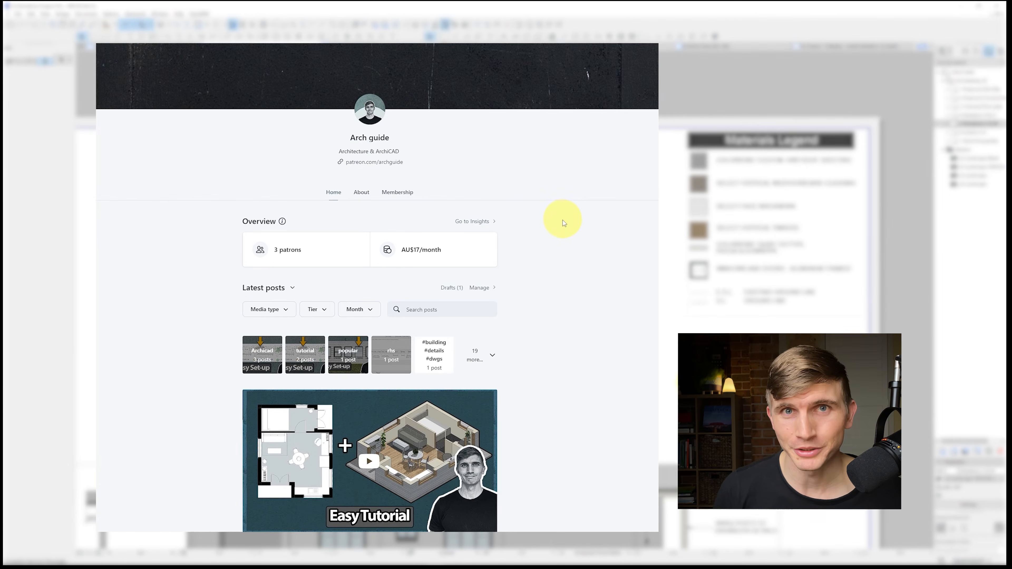
Switch to the Arch guide Patreon page, download lesson file.pln from the floor plan tutorial post, and open it
{"action": "scroll", "coordinate": [565, 227], "scroll_direction": "down", "scroll_amount": 2}
{"action": "left_click", "coordinate": [275, 492]}
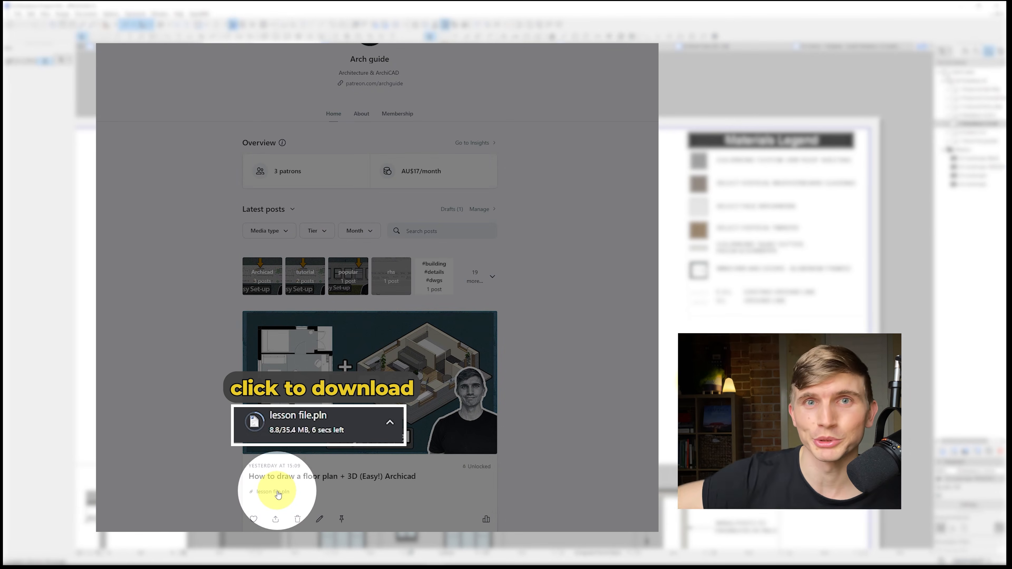
{"action": "left_click", "coordinate": [389, 422]}
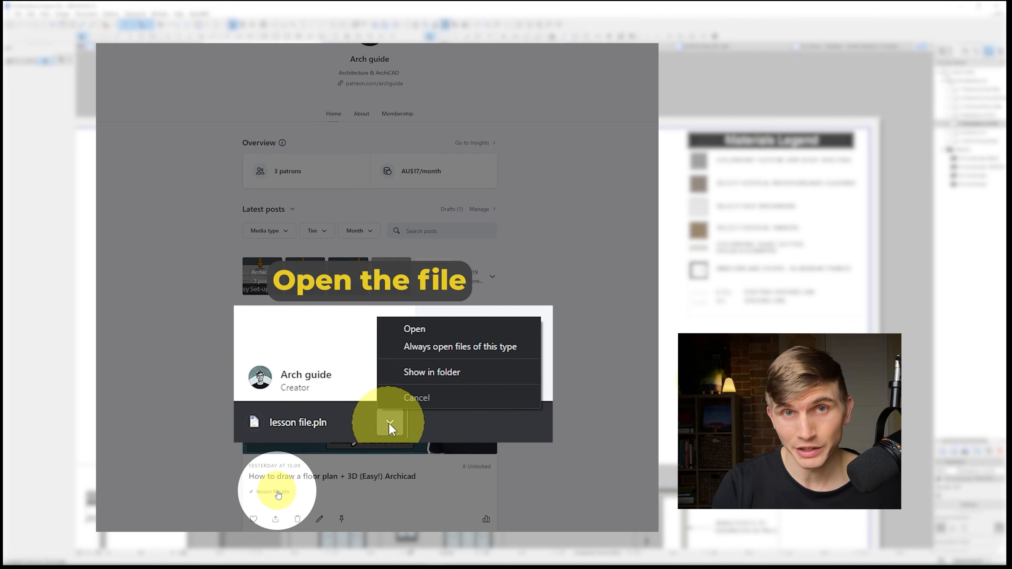
{"action": "left_click", "coordinate": [431, 330]}
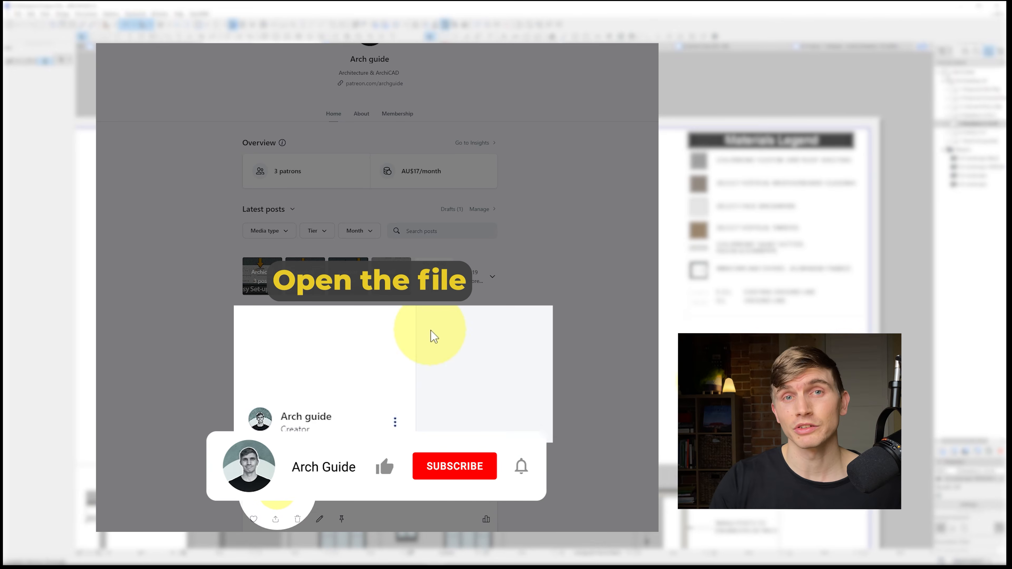
{"action": "key", "text": "ctrl+z"}
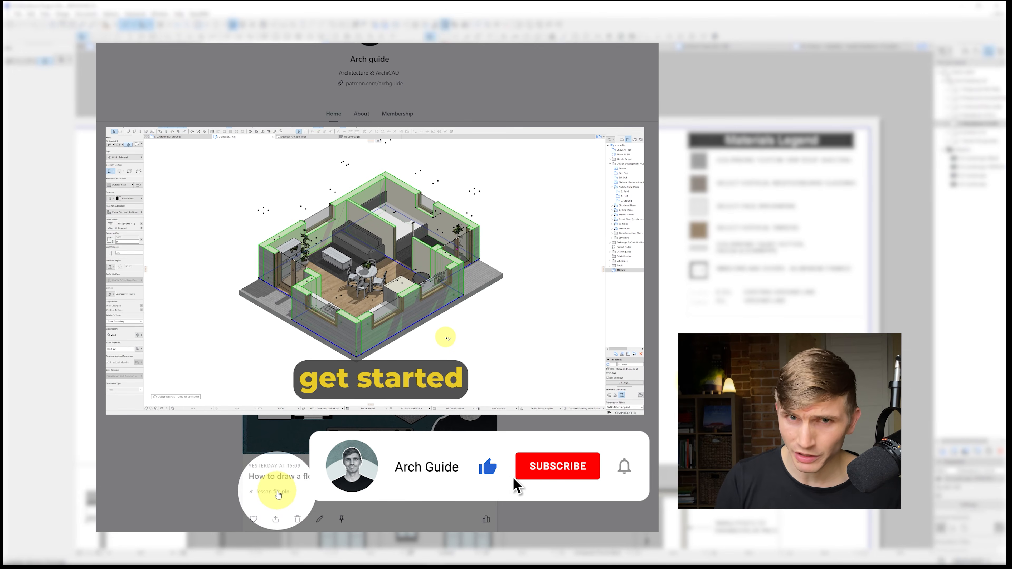